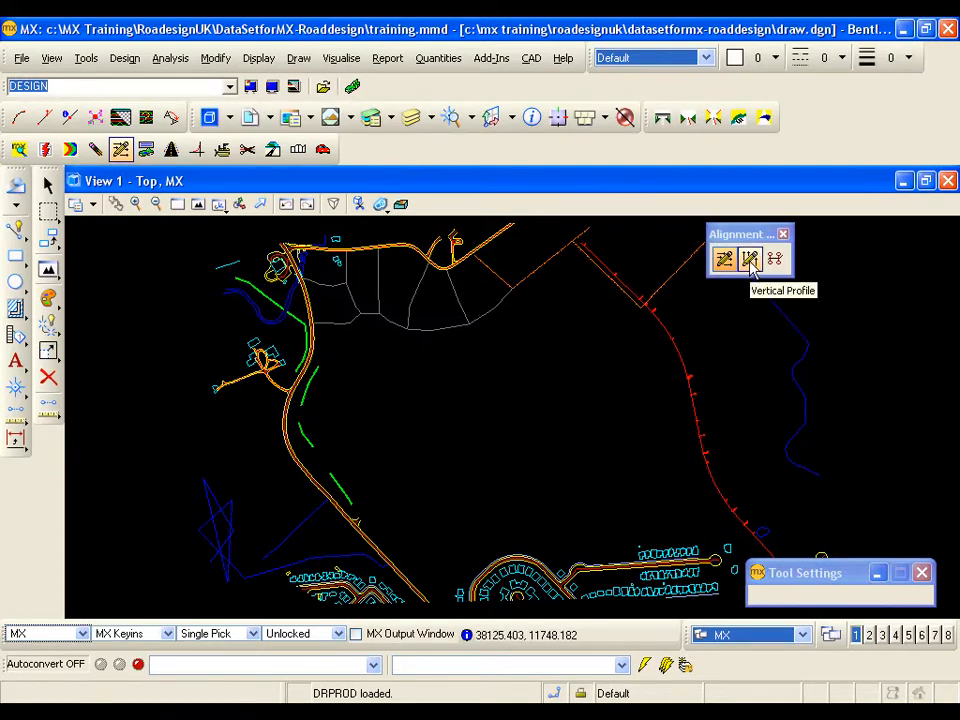
Step: Start a vertical Quick Profile for string MC10 in the DESIGN model, using SURVEY TRIANGLES as the existing surface
left_click(752, 262)
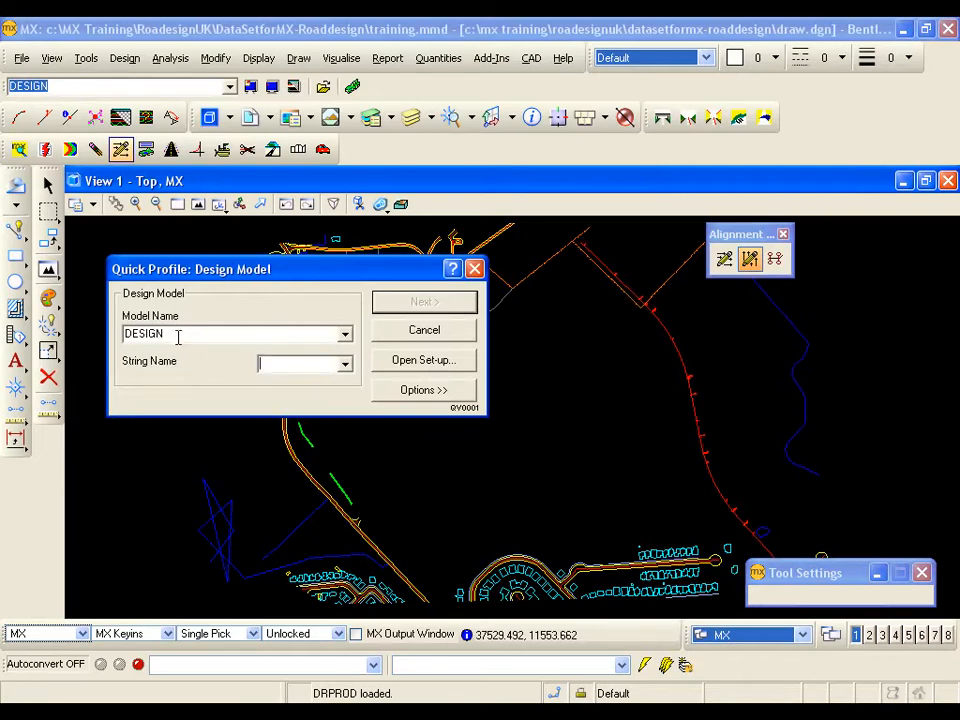
left_click(679, 348)
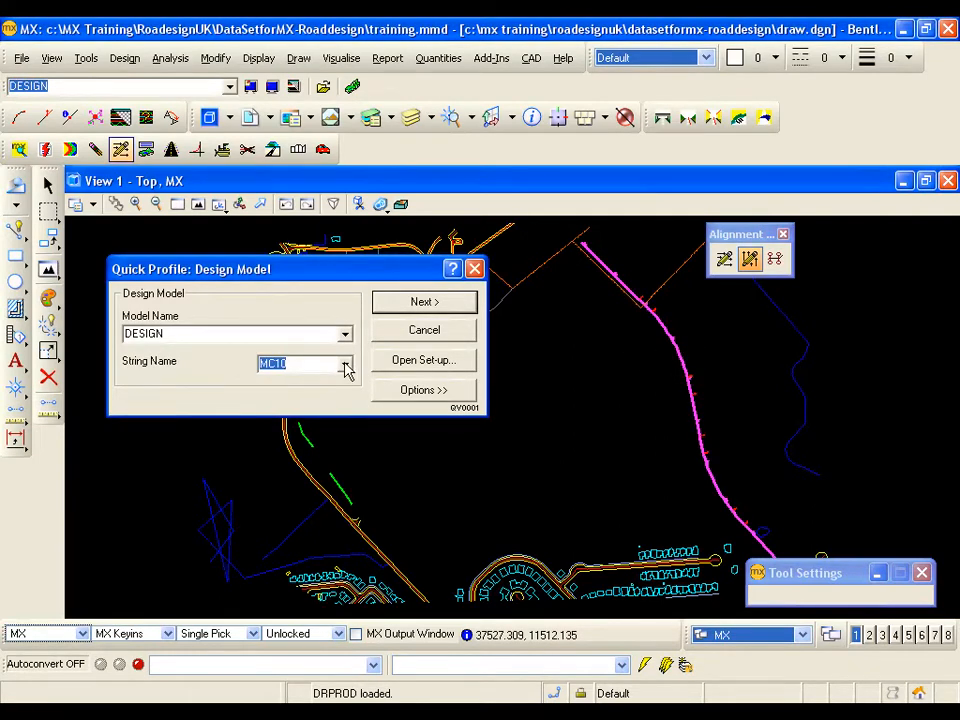
left_click(424, 308)
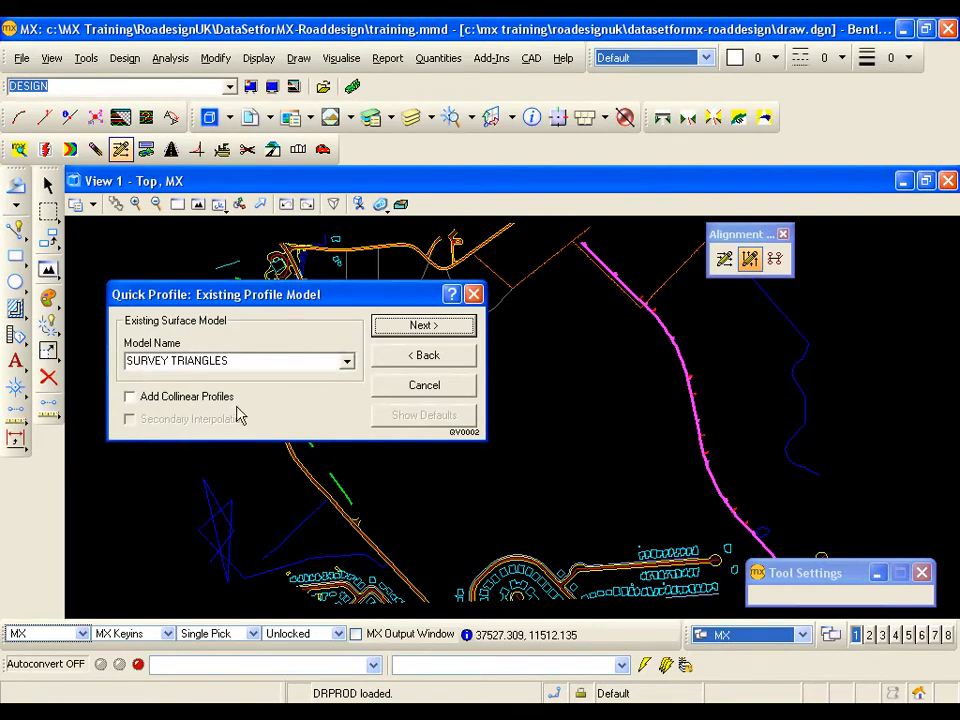
left_click(414, 330)
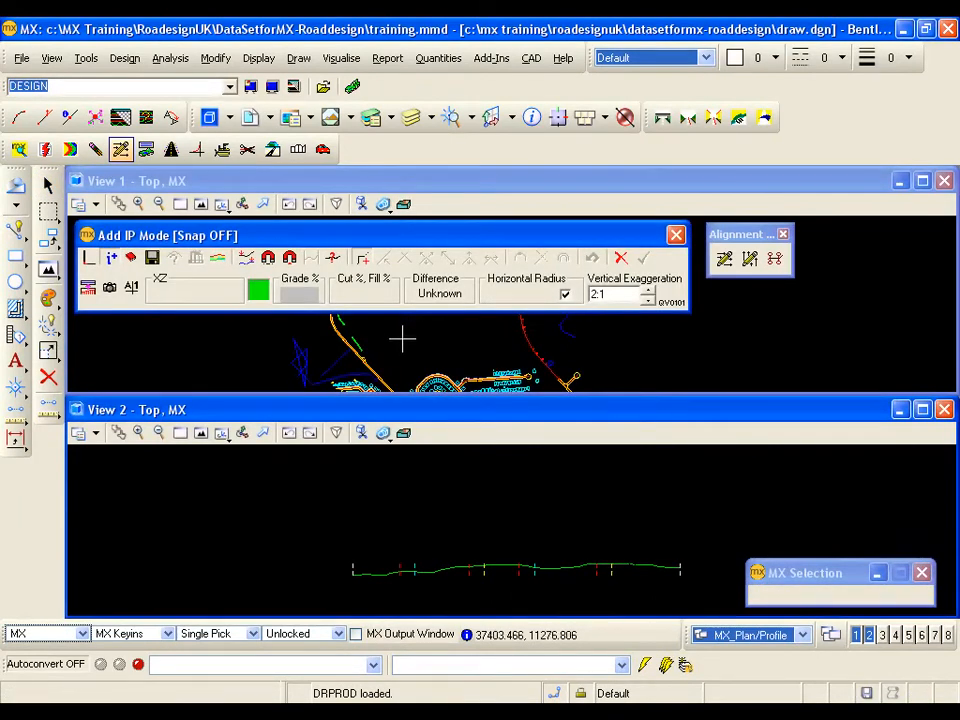
Step: Set the vertical exaggeration of the profile view to 10:1
mouse_move(402, 347)
middle_mouse_down()
mouse_move(654, 358)
mouse_move(758, 339)
middle_mouse_up()
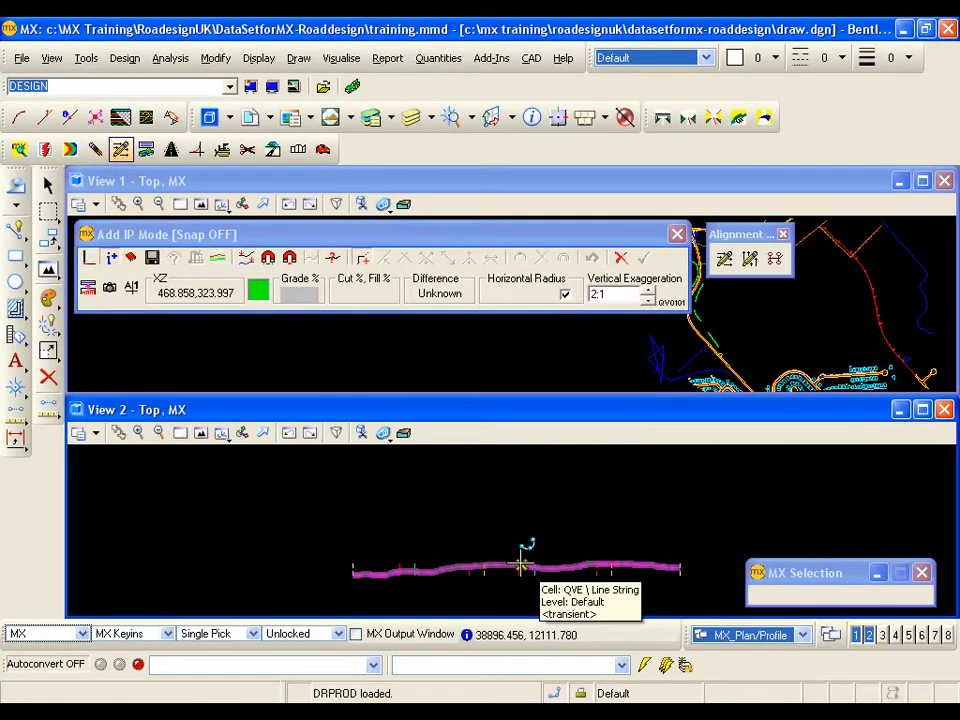
left_click(645, 289)
left_click(645, 289)
left_click(645, 289)
left_click(647, 289)
left_click(647, 289)
left_click(647, 289)
left_click(647, 290)
left_click(647, 290)
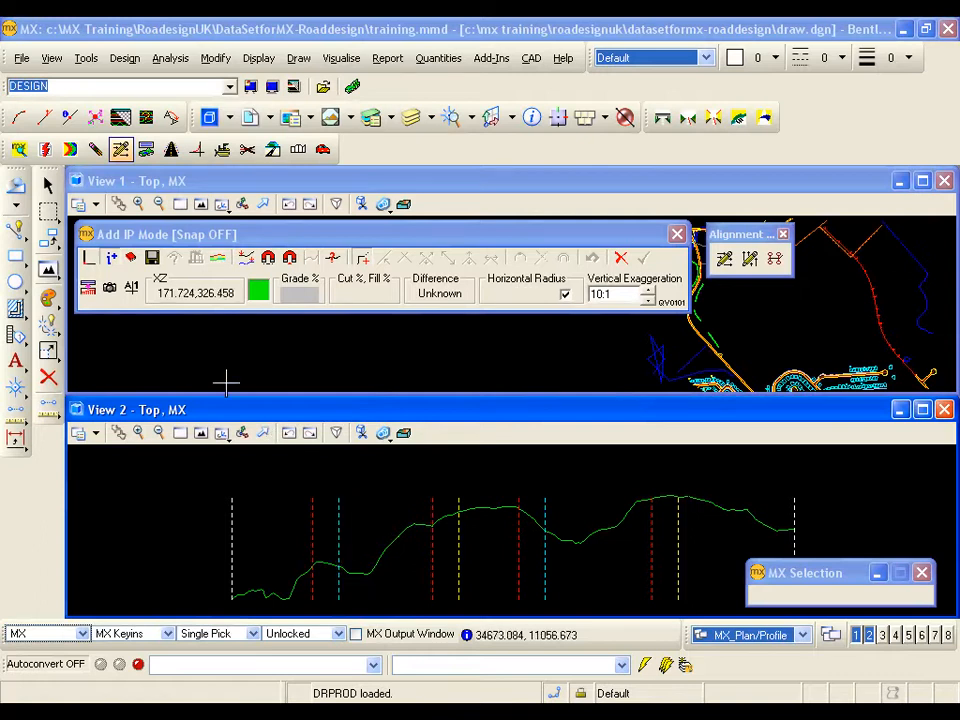
Step: Set the profile parameters to hog curve K value 30, sag curve K value 20 and maximum grade 8%
left_click(132, 260)
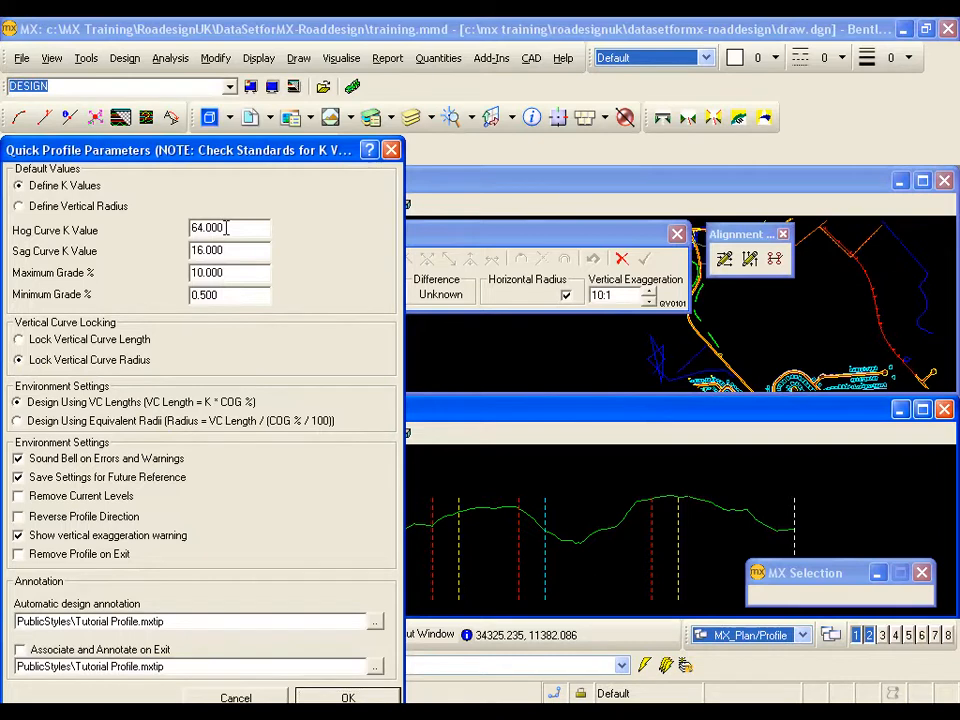
left_click_drag(224, 228, 173, 229)
type("30")
left_click_drag(224, 249, 177, 251)
type("2")
left_click_drag(224, 272, 186, 279)
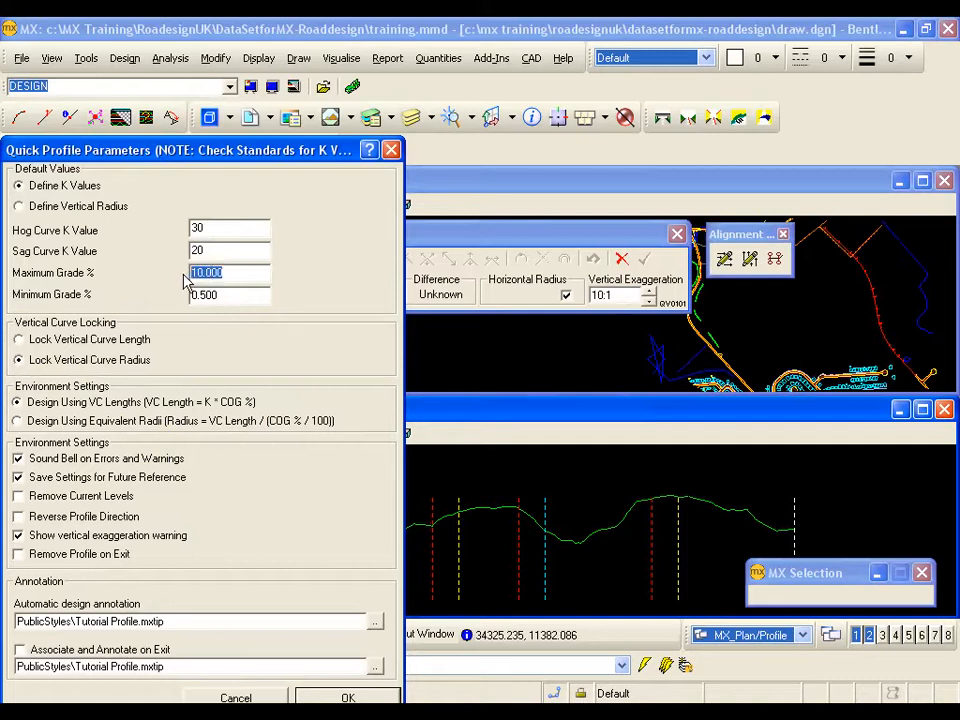
type("8")
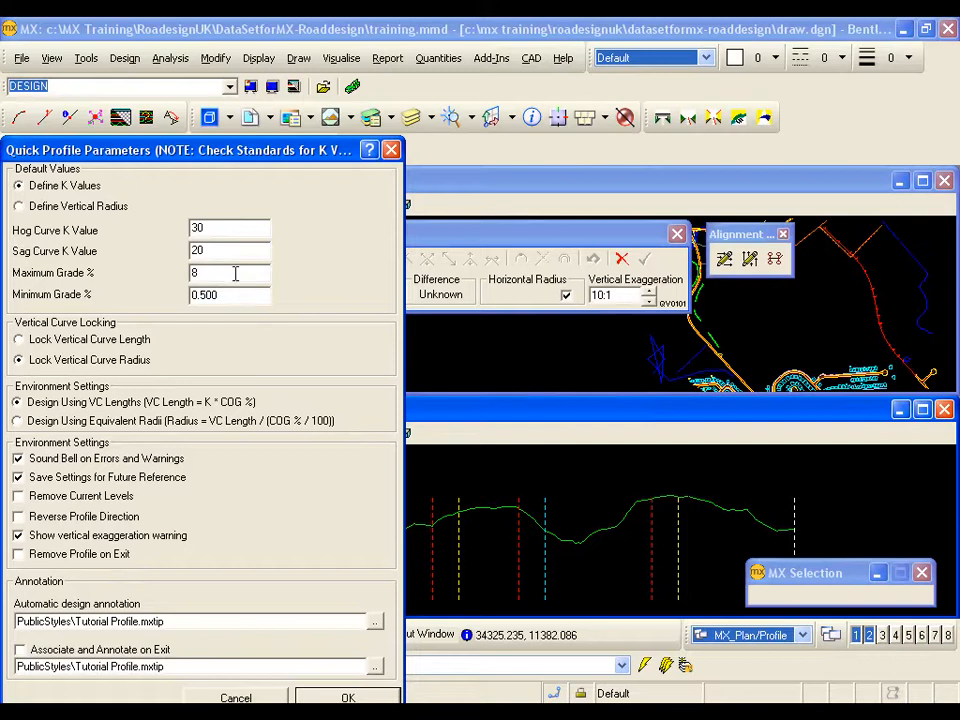
left_click_drag(222, 149, 239, 105)
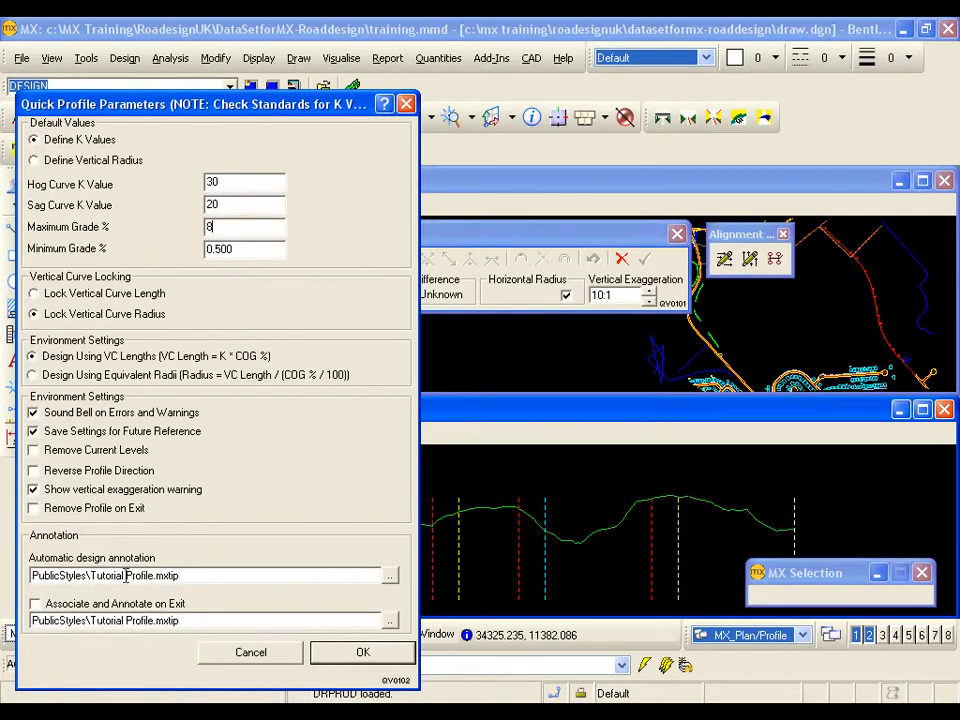
left_click(349, 656)
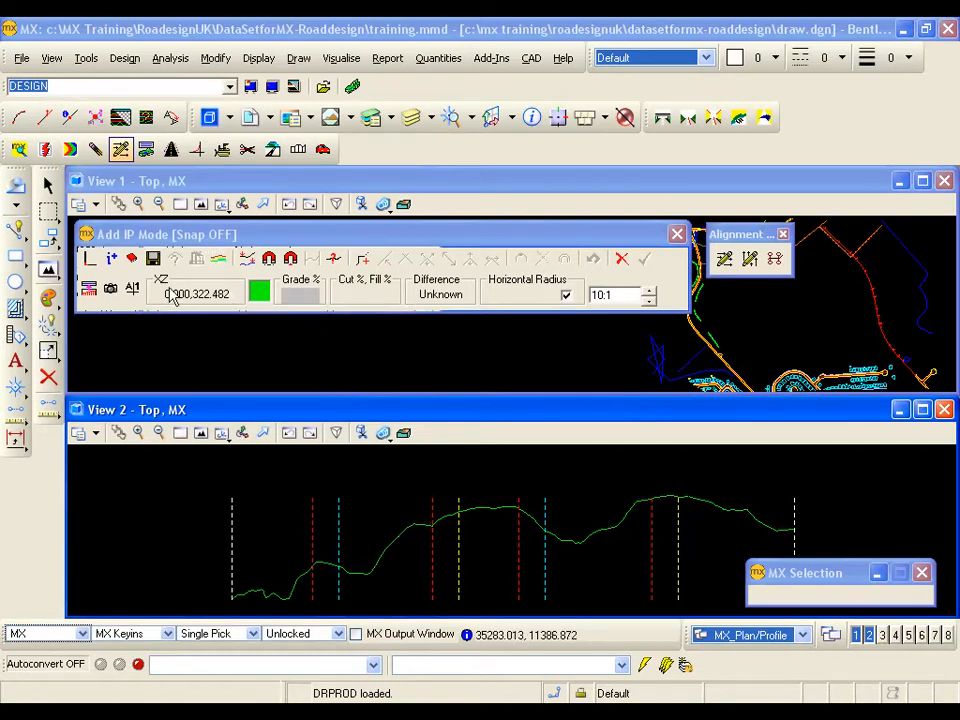
Step: Add three intersection points: near the profile's start, above the ground line's middle crest, and on the ground line near the end
left_click(263, 432)
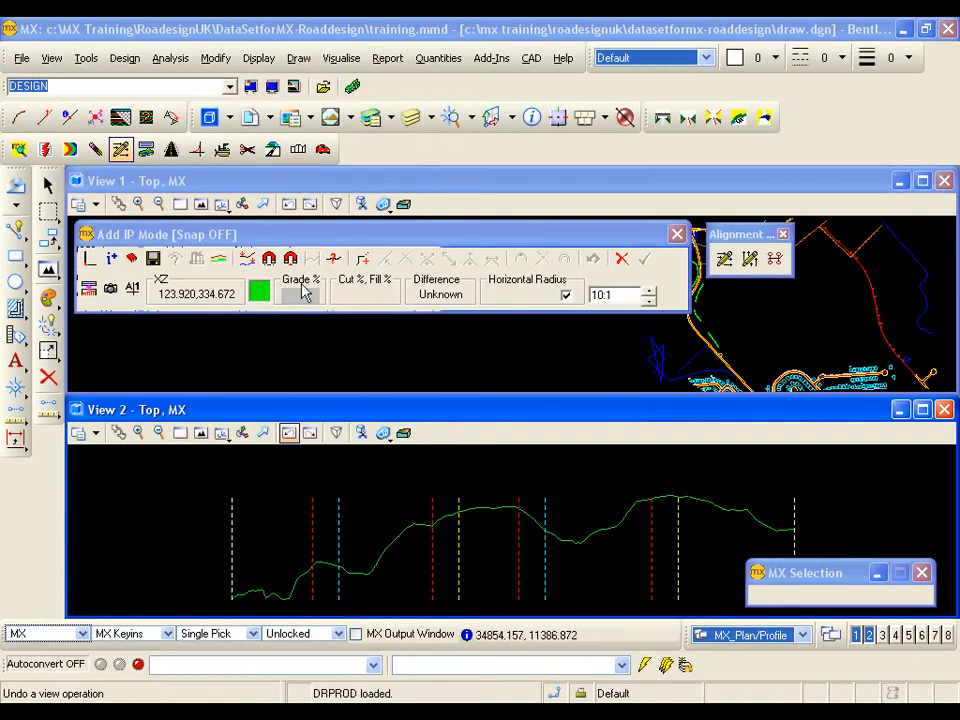
left_click(364, 264)
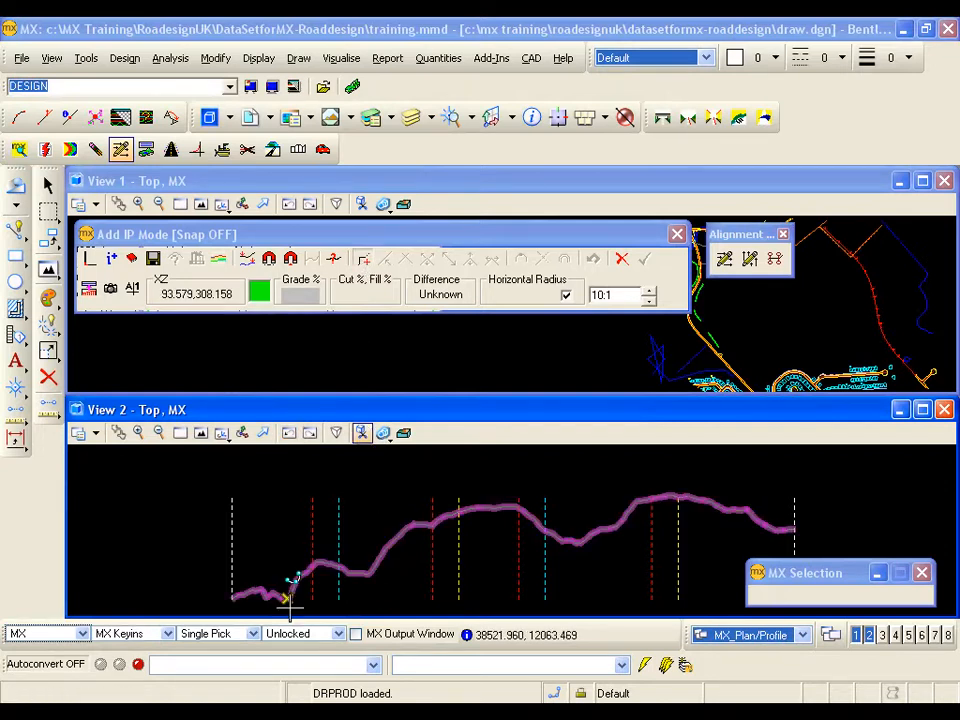
left_click(240, 577)
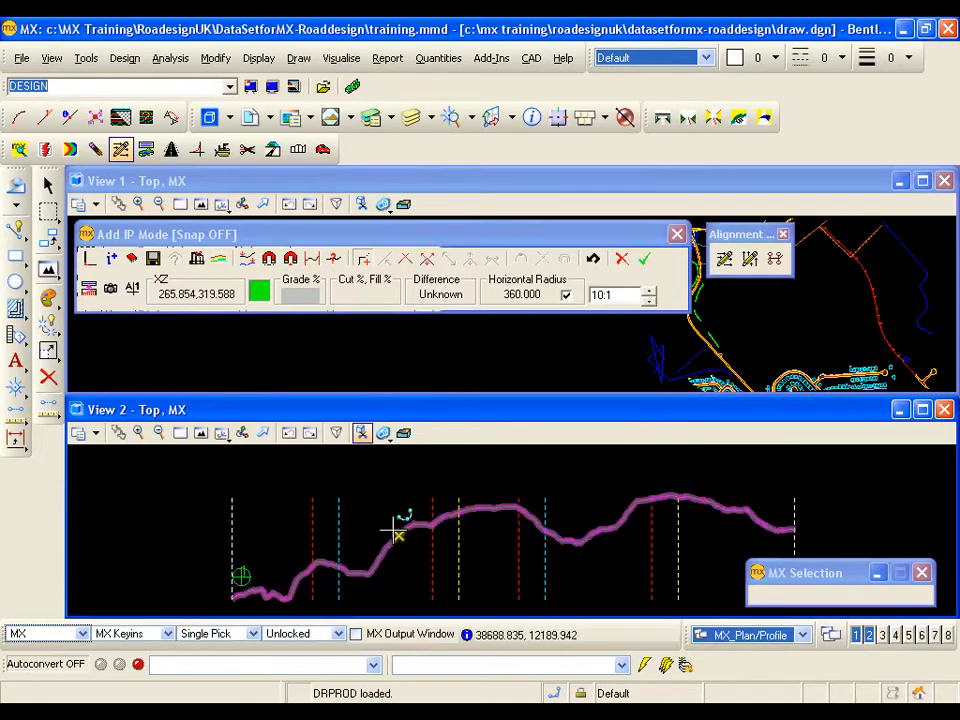
left_click(503, 469)
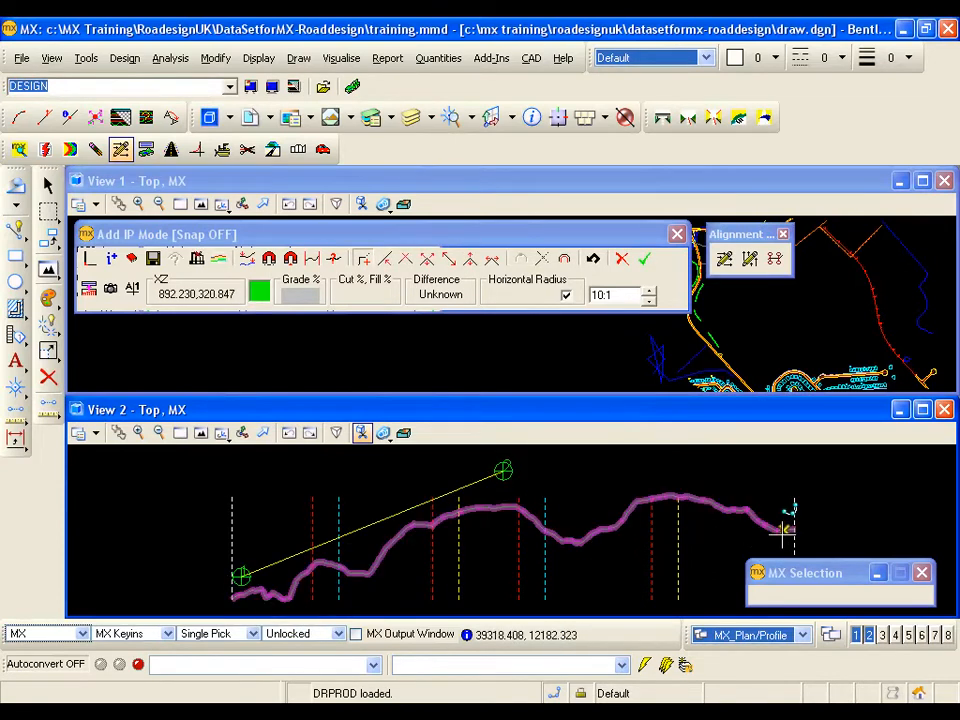
left_click(784, 528)
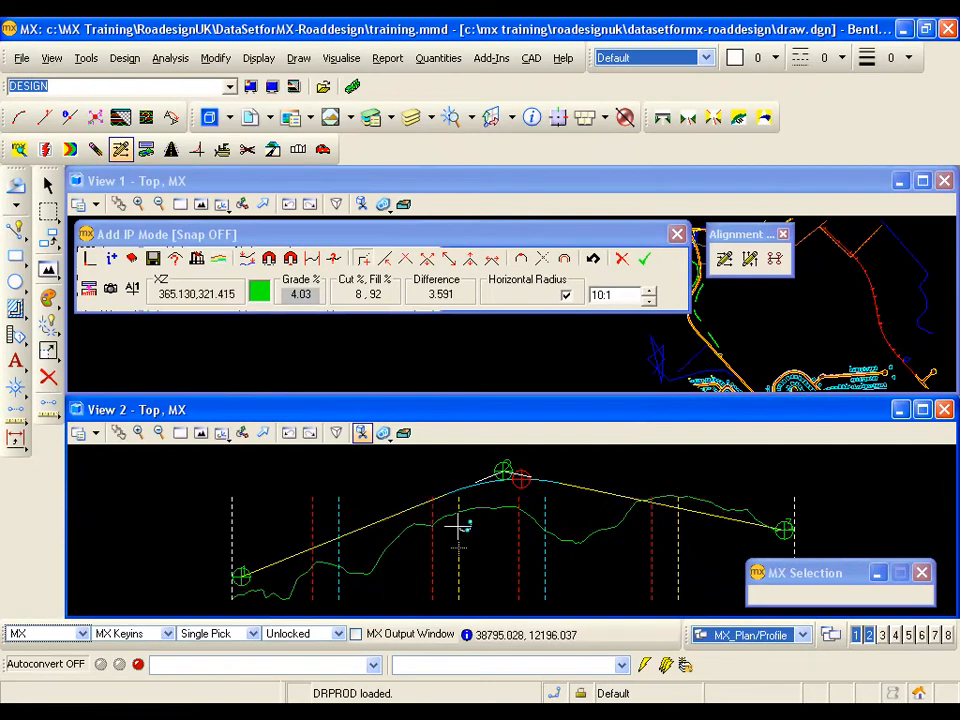
Step: Examine the vertical curve at intersection point 2 and its curve details, including length, radius and grades
scroll(489, 567, "up", 2)
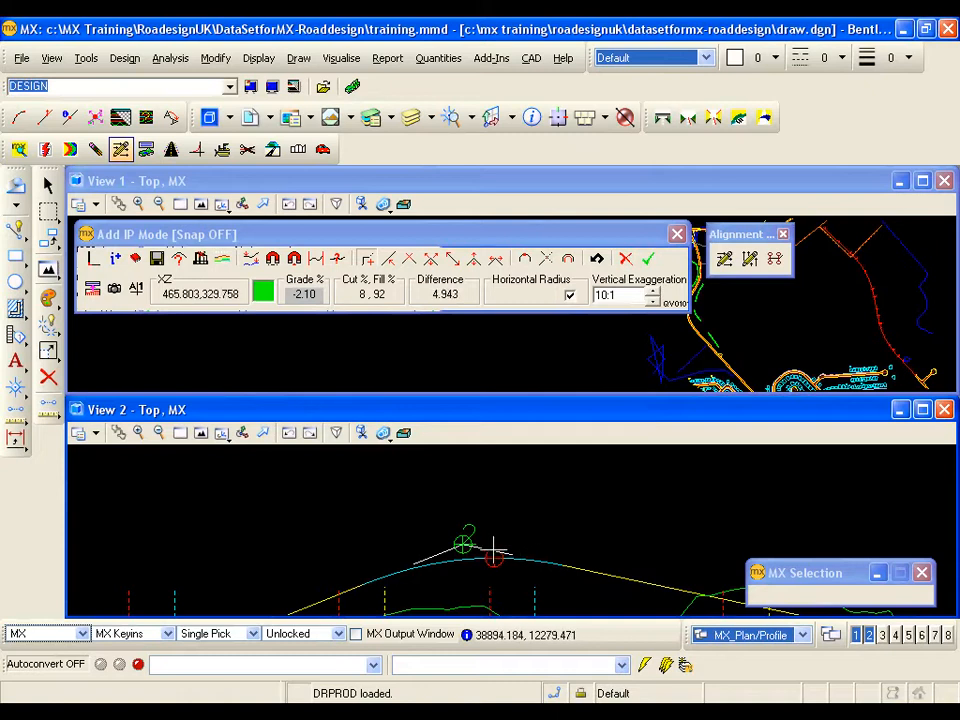
middle_click_drag(453, 583, 419, 495)
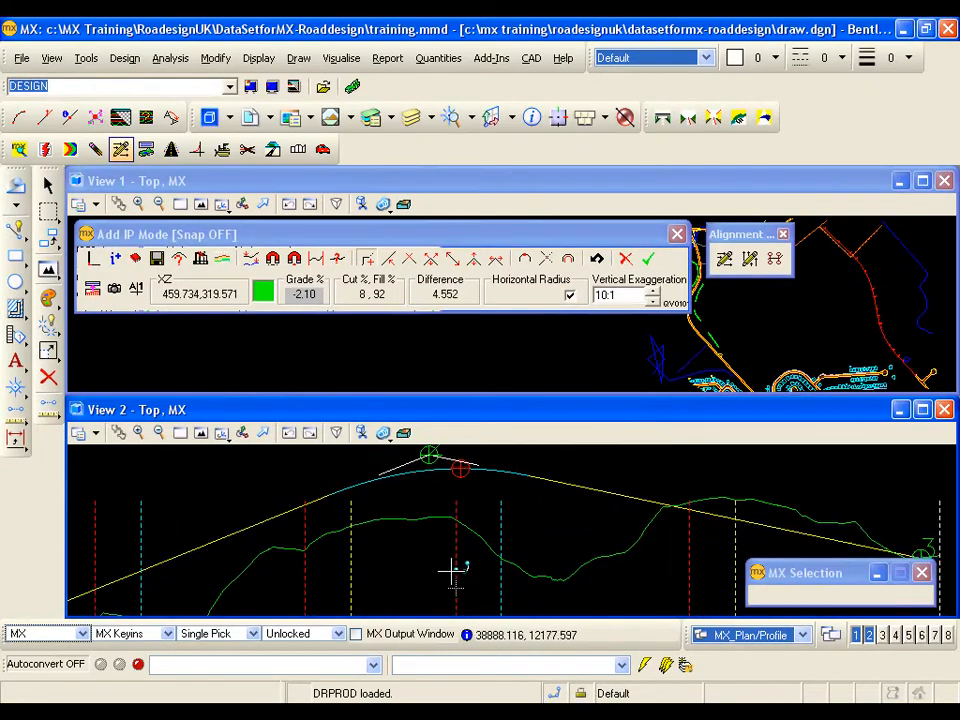
scroll(454, 568, "down", 2)
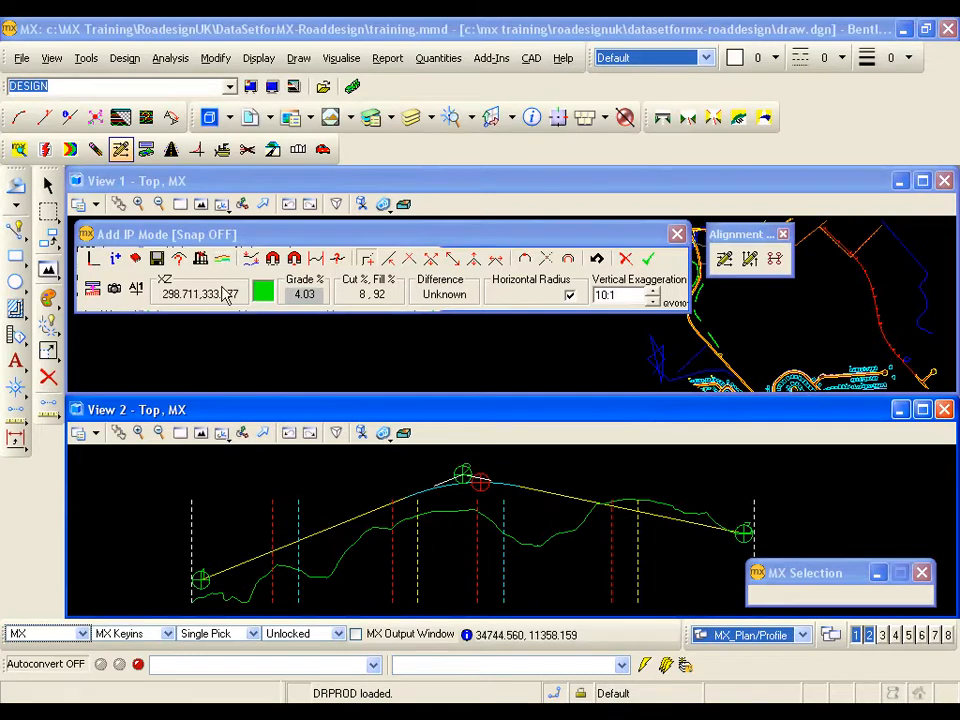
left_click(179, 262)
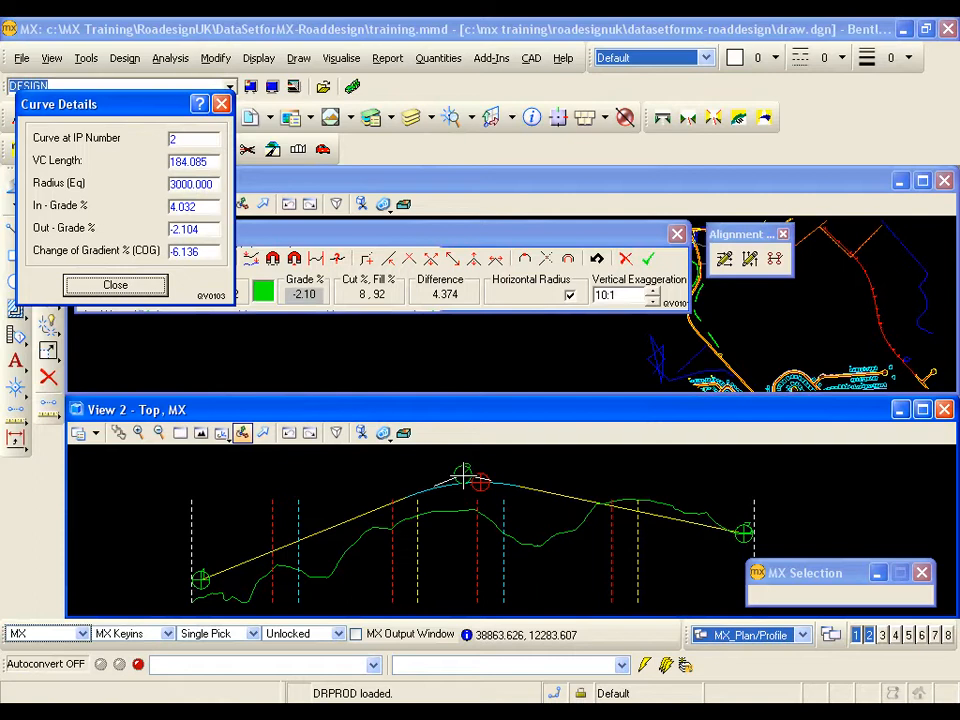
left_click(131, 290)
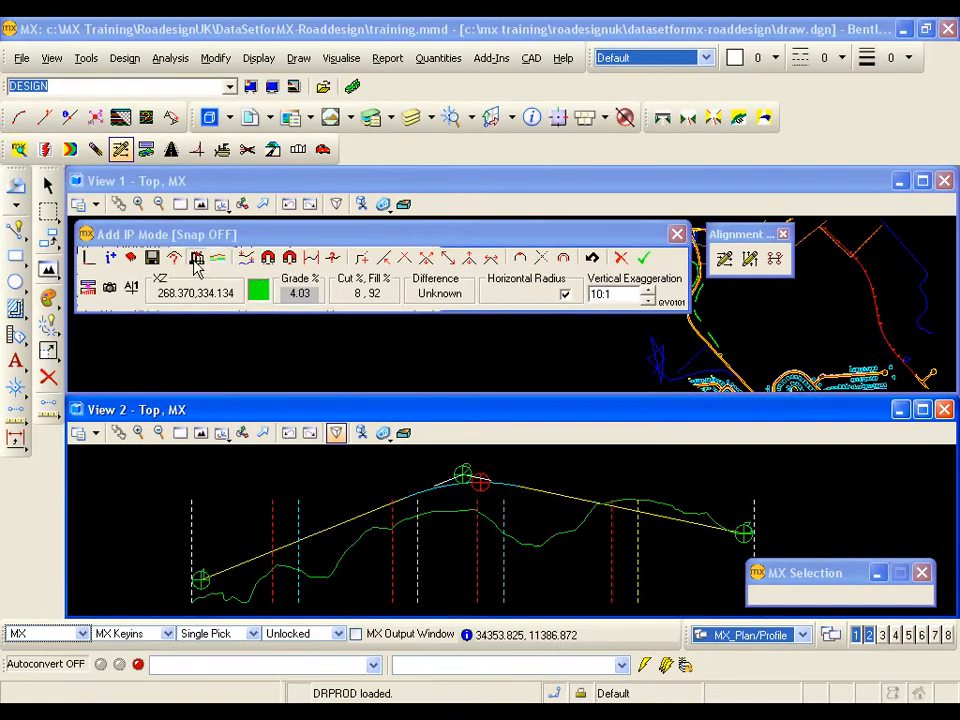
Step: Delete the whole vertical design from the profile and undo the deletion
left_click(196, 258)
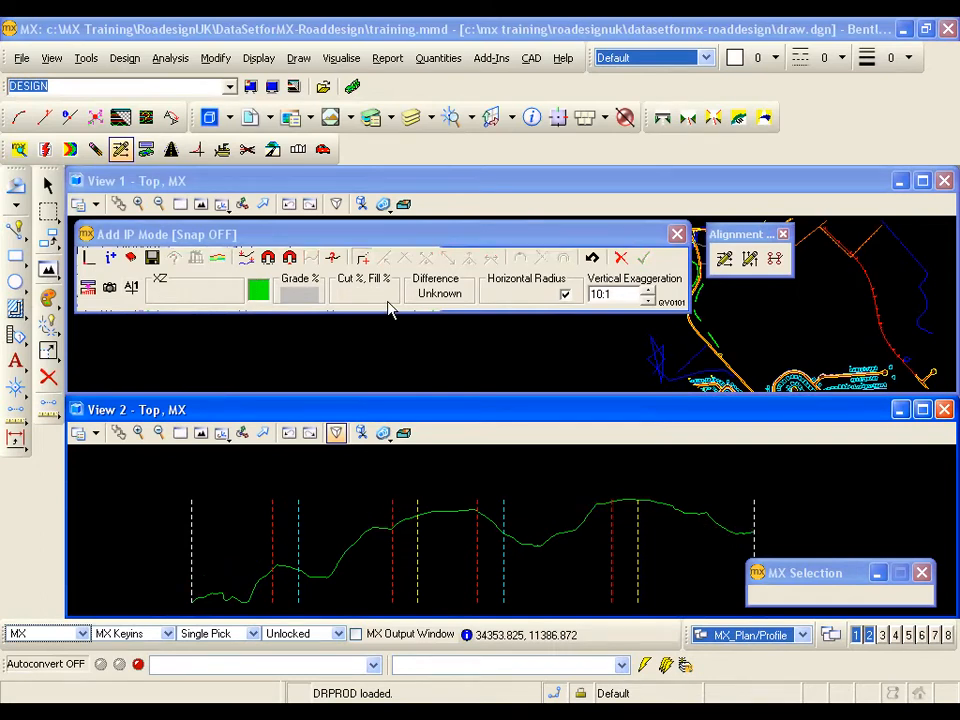
left_click(594, 260)
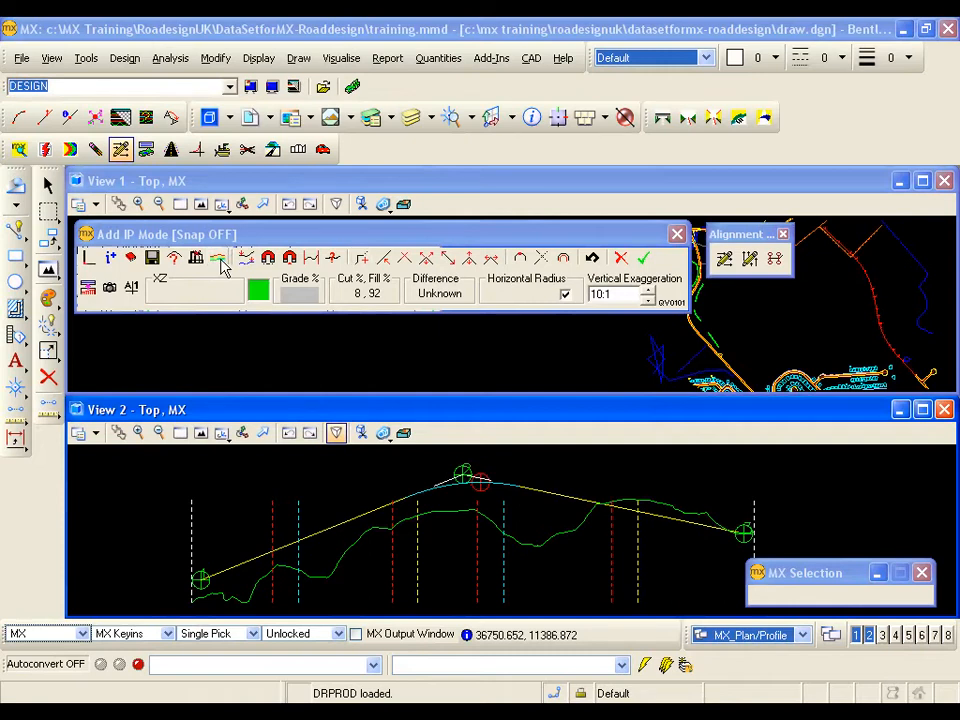
Step: Review the profile surface details, the models available to add, and the advanced offset profile and associated string options
left_click(220, 262)
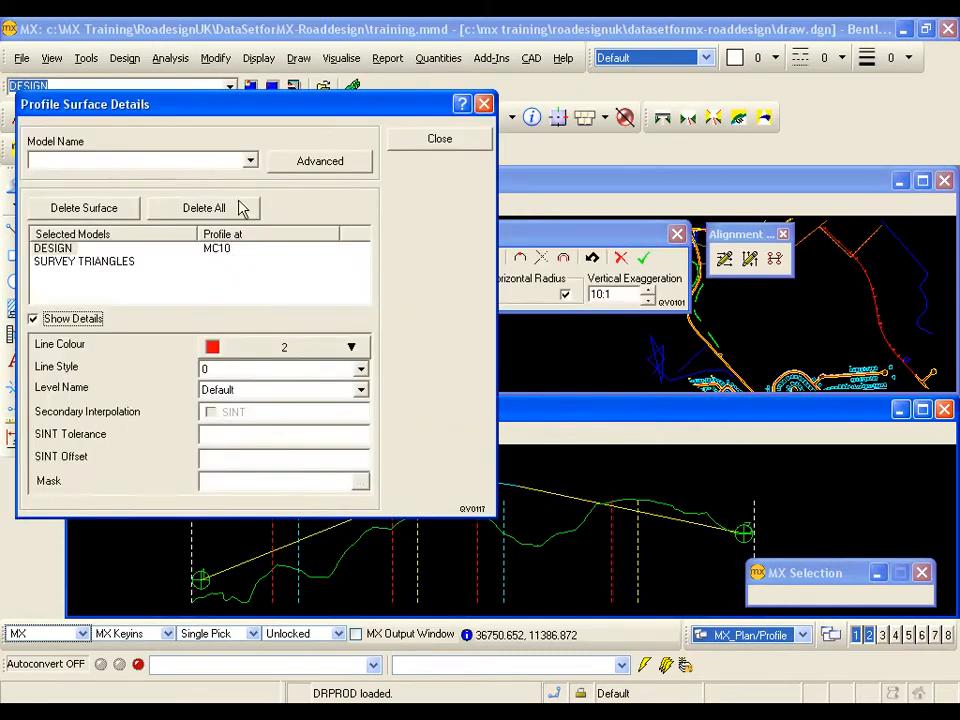
left_click(251, 161)
left_click(251, 163)
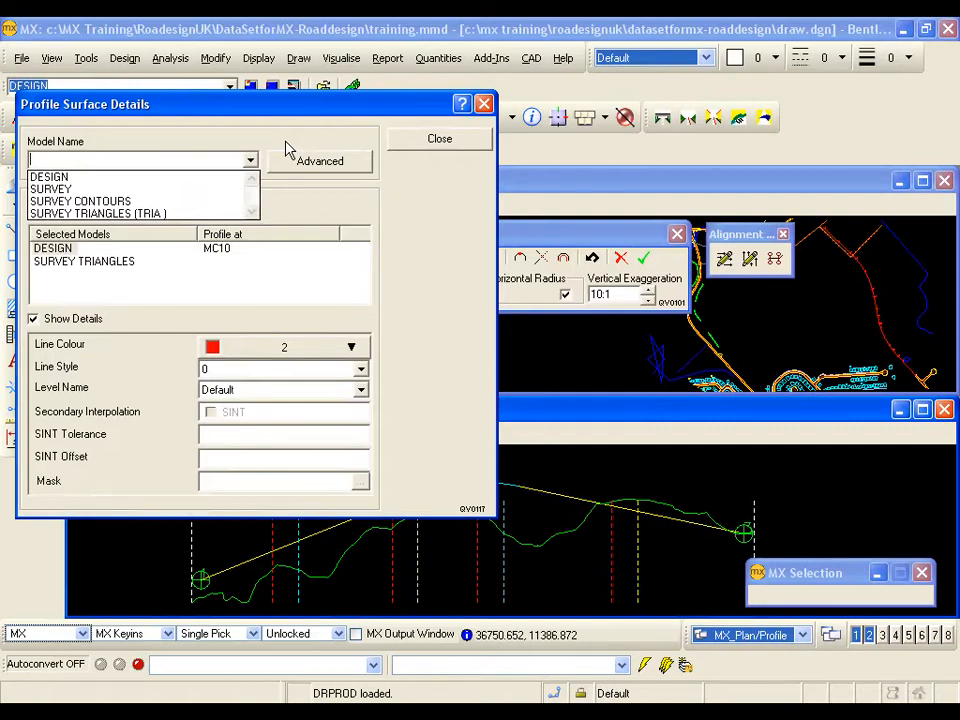
left_click(286, 149)
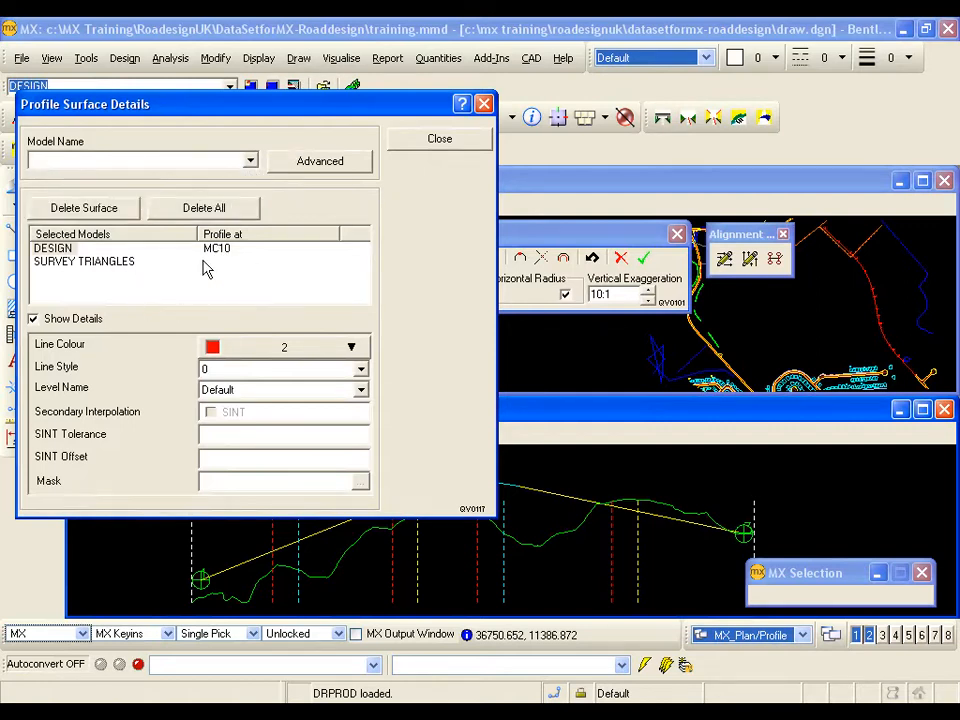
left_click(311, 163)
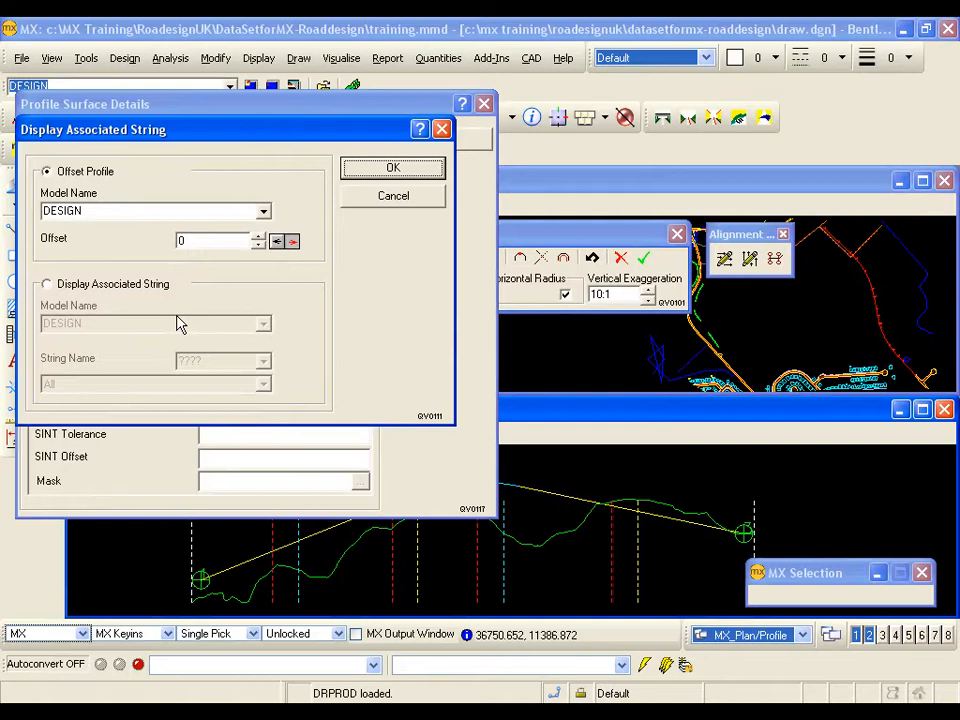
left_click(367, 200)
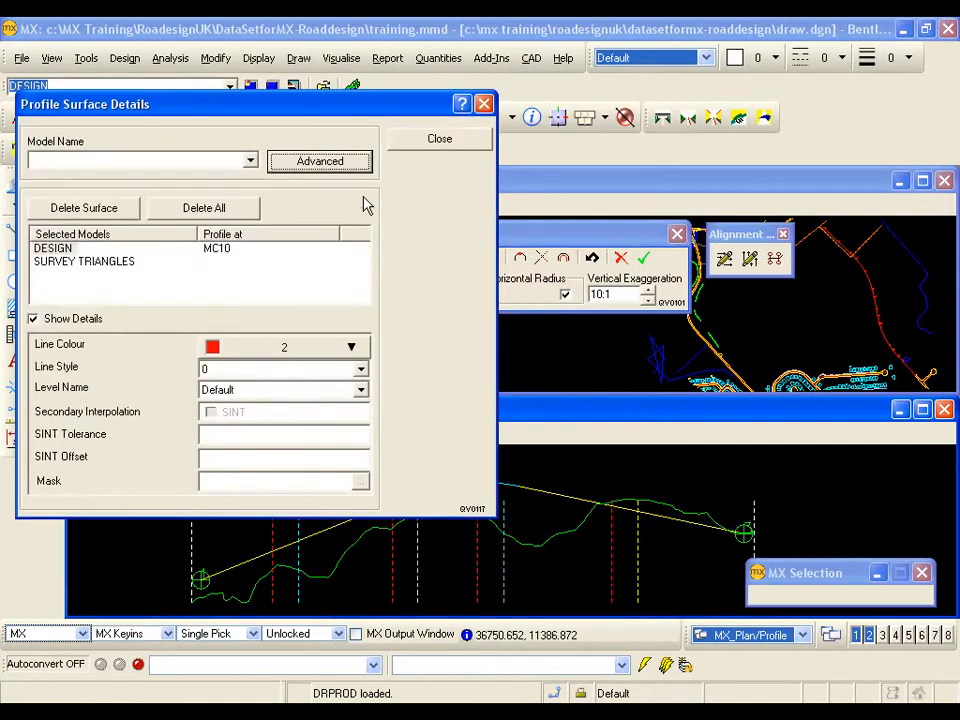
left_click(436, 141)
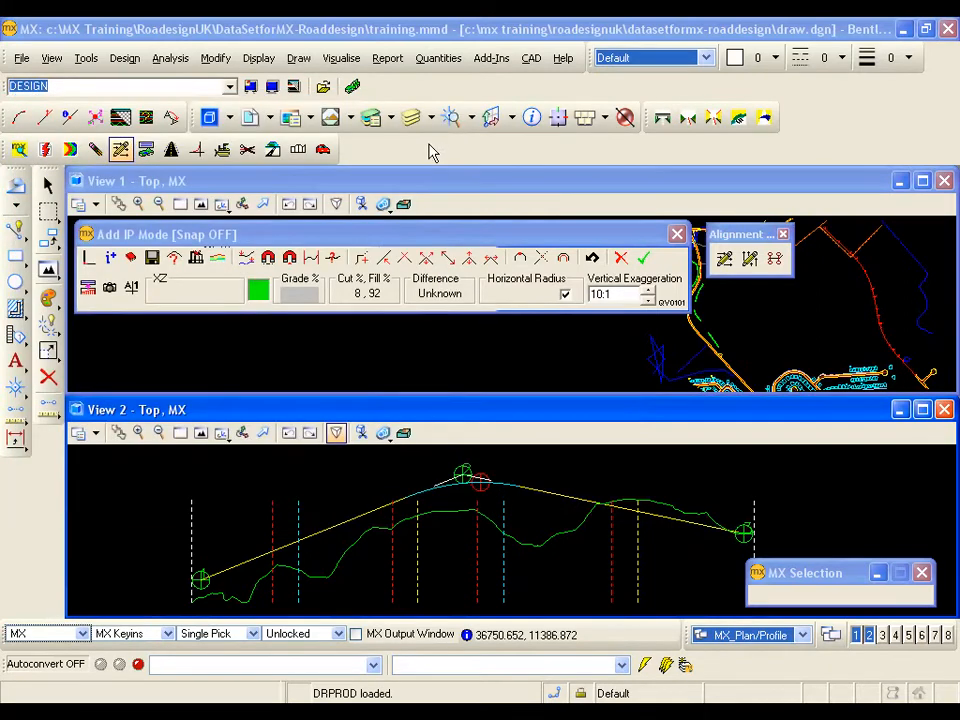
Step: Check which surfaces are available for snapping intersection points in the profile
left_click(248, 260)
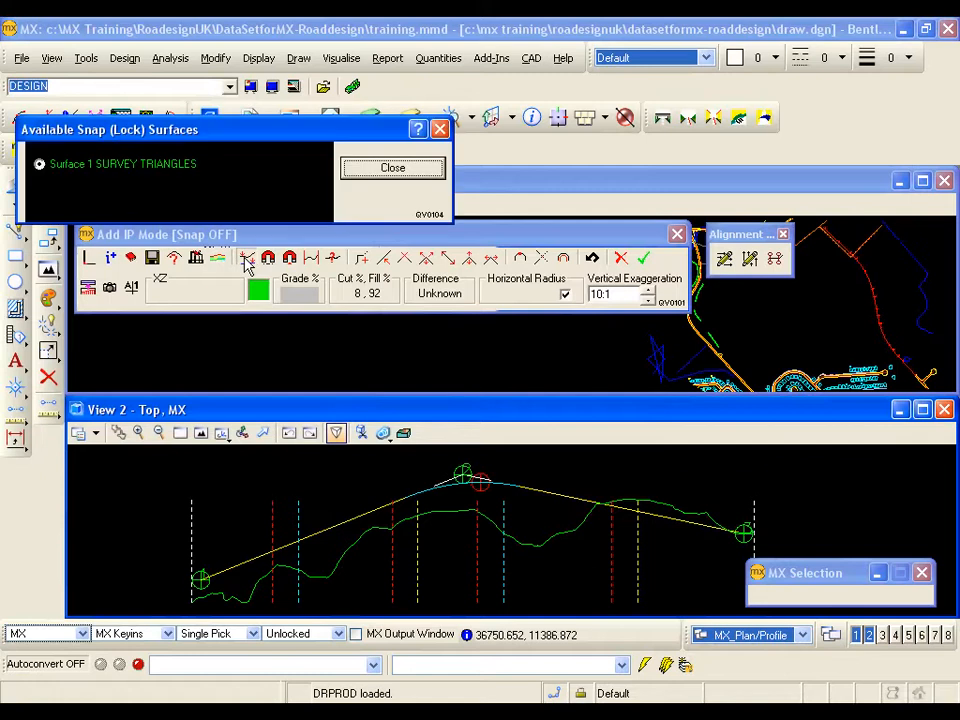
left_click_drag(230, 138, 310, 290)
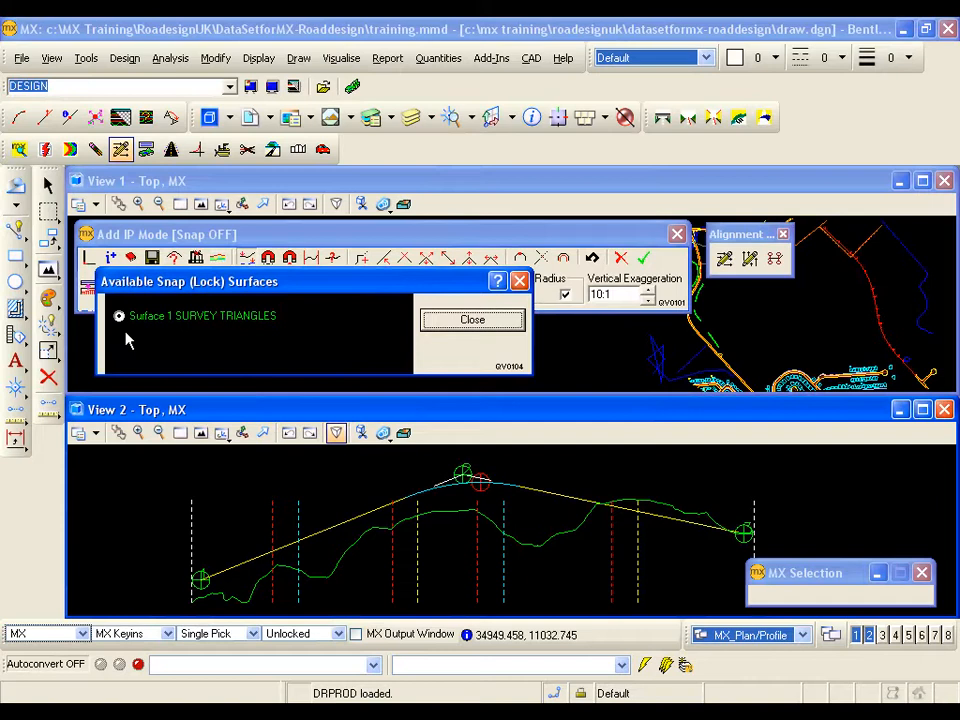
left_click(440, 319)
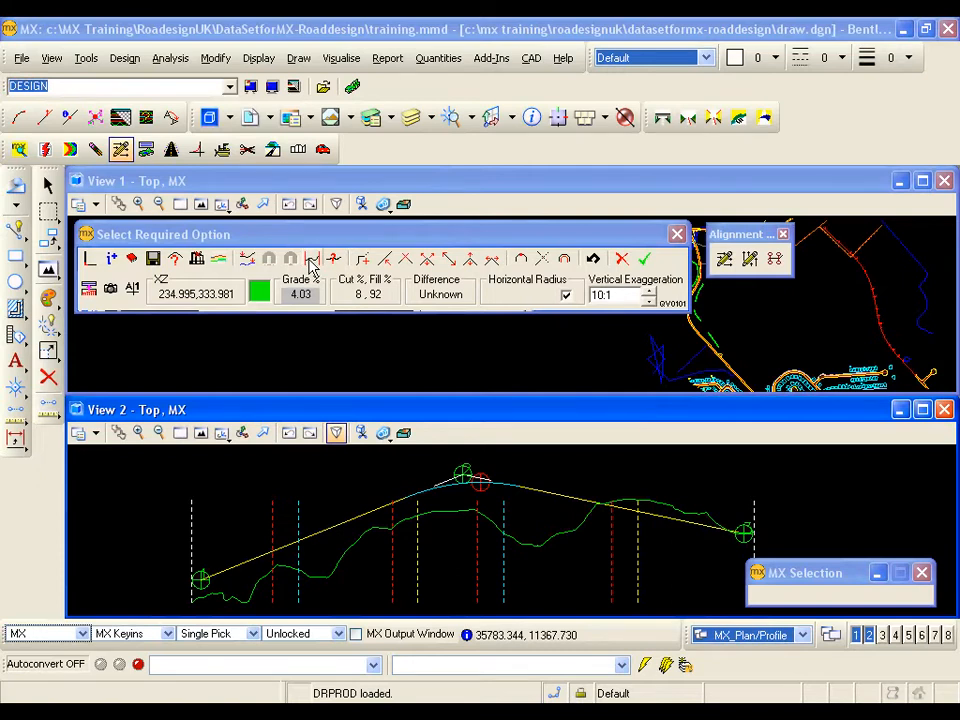
Step: Try locking the first intersection point to First X on Grade and undo the lock
left_click(312, 262)
left_click_drag(311, 279, 418, 247)
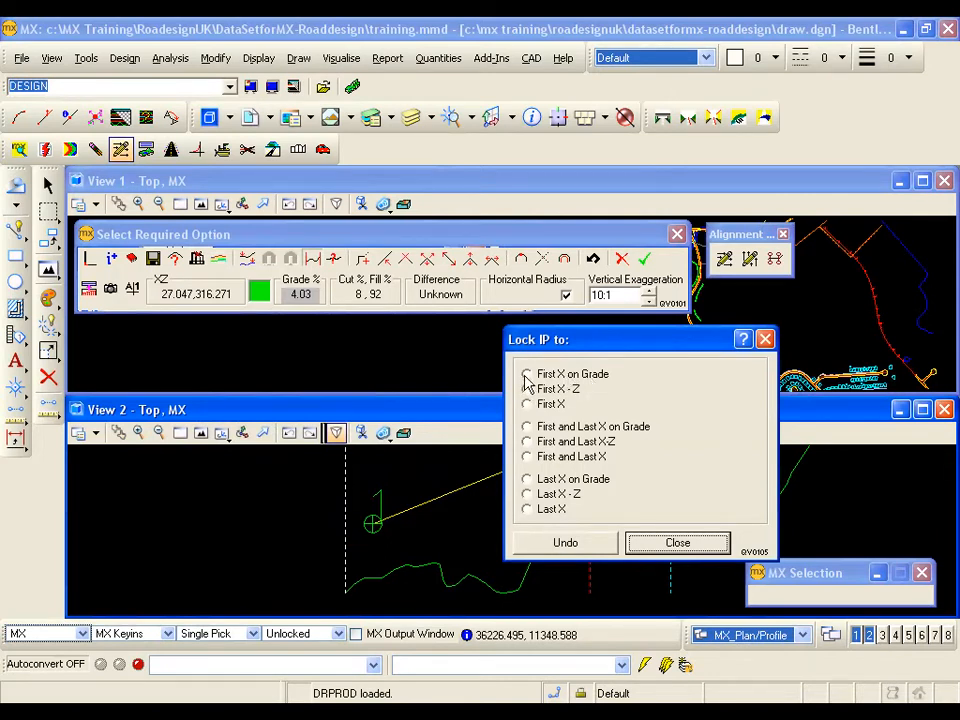
left_click(527, 376)
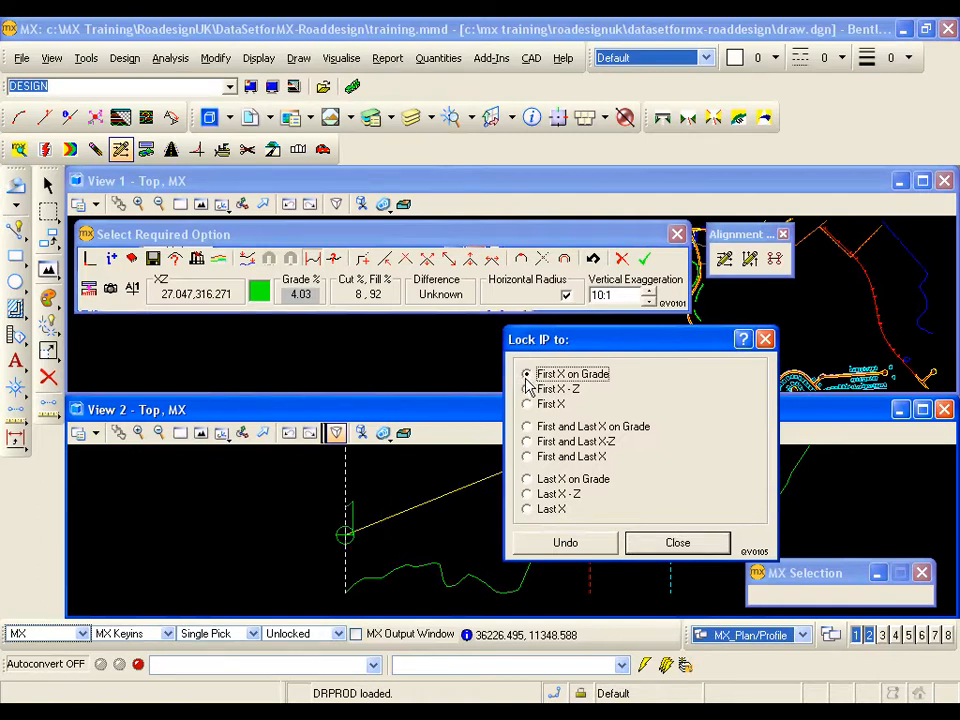
left_click(572, 542)
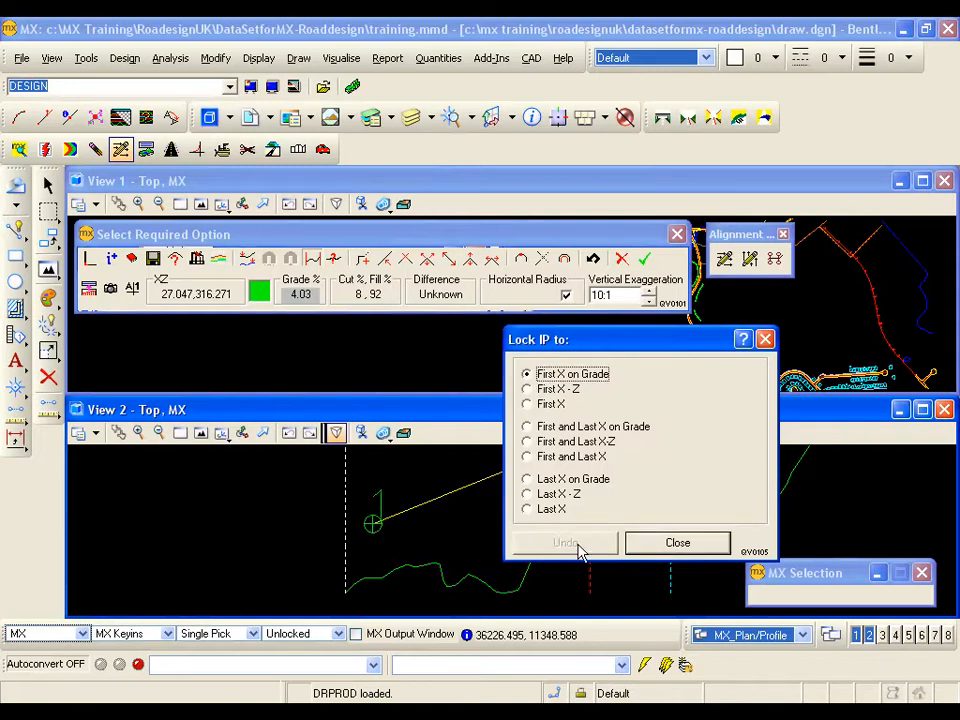
Step: Try locking the first intersection point to First X and undo the lock
left_click(527, 404)
left_click(594, 553)
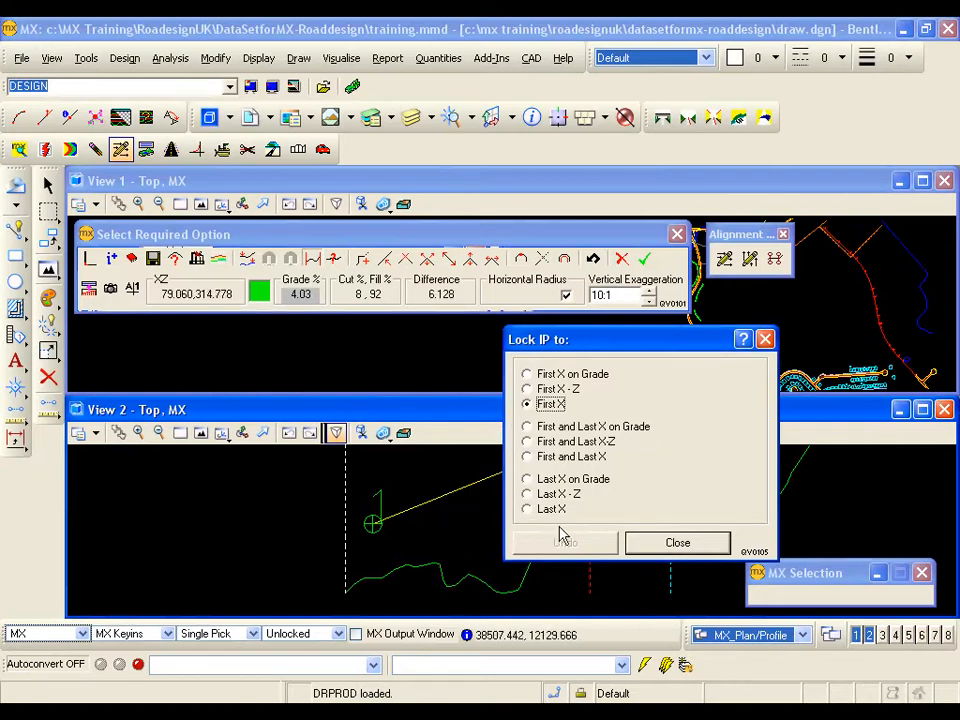
Step: Lock the intersection points to First and Last X-Z so the design meets the ground at both ends
scroll(414, 537, "down", 2)
middle_click_drag(414, 537, 378, 552)
scroll(420, 523, "up", 2)
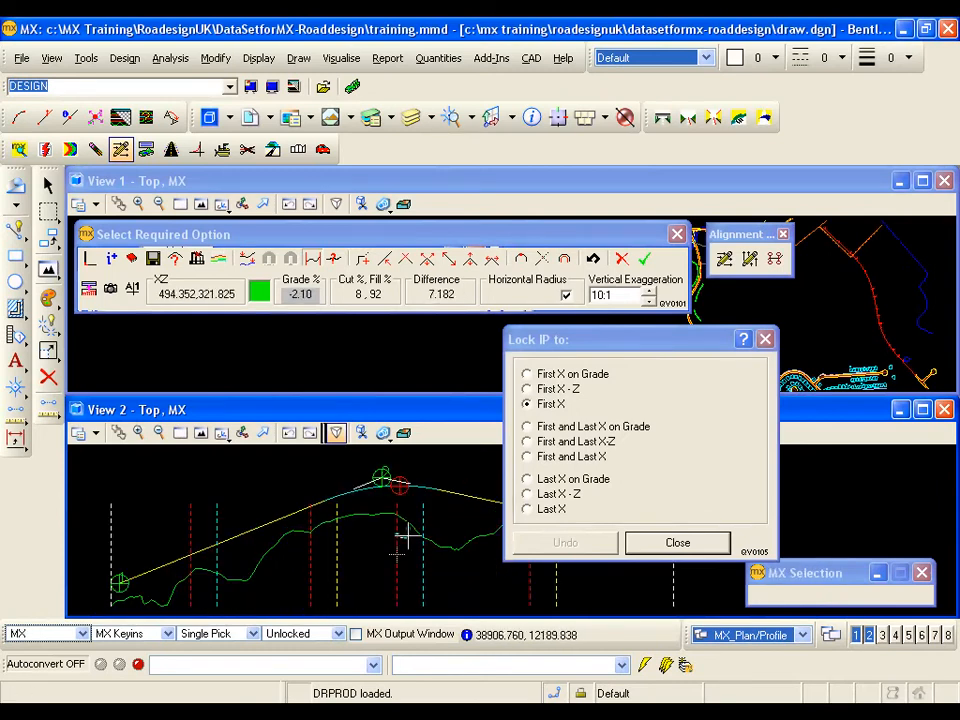
left_click_drag(595, 340, 672, 198)
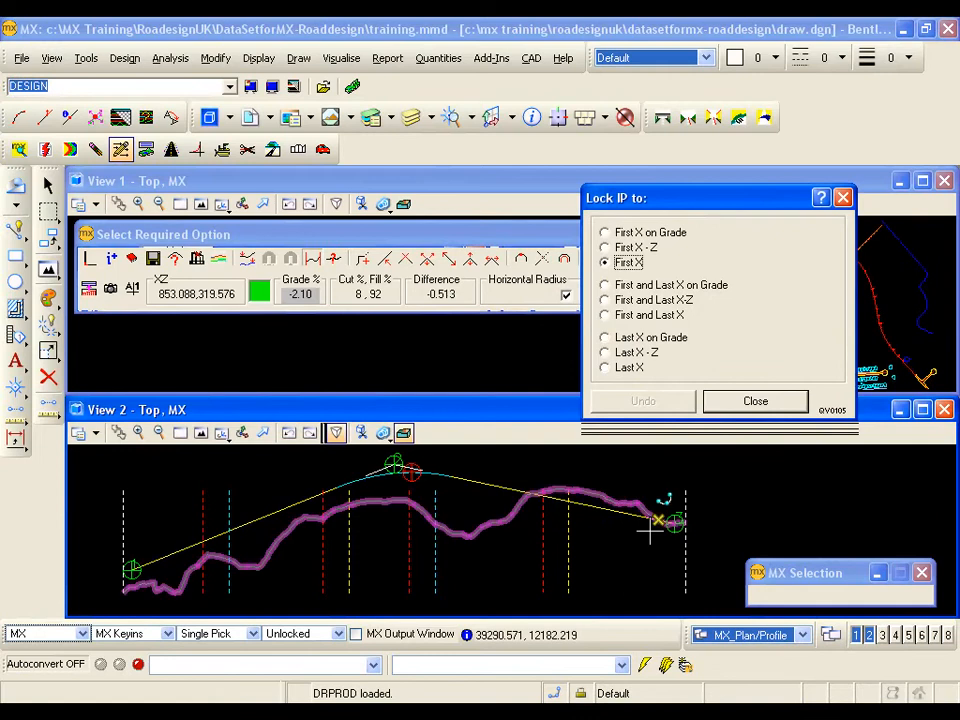
left_click(607, 304)
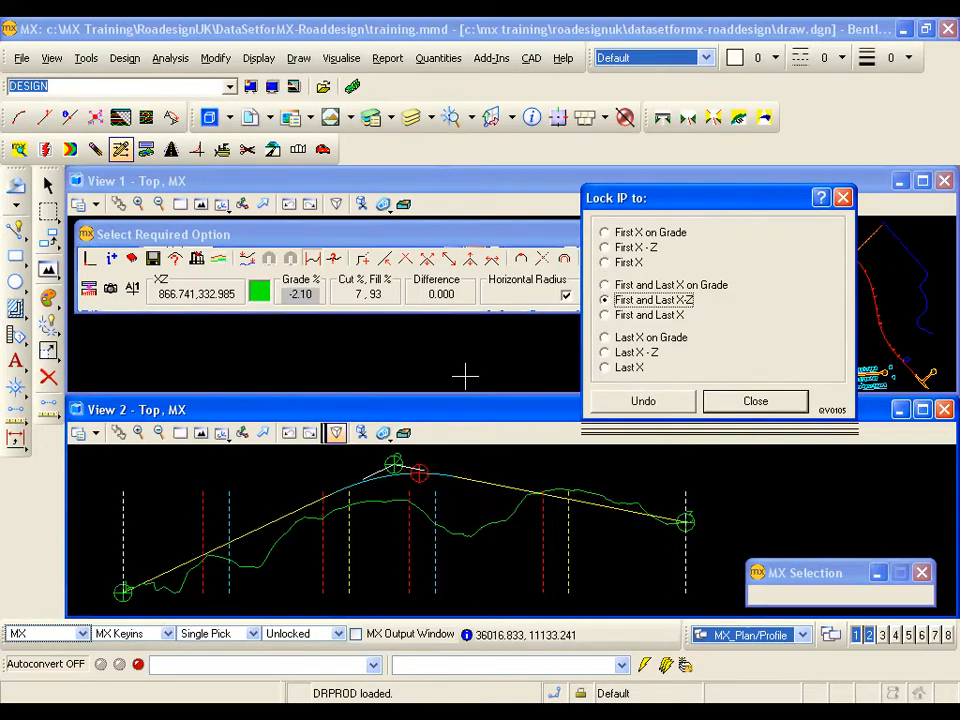
Step: Examine how the locked first and last intersection points sit against the ground line at each end of the profile
middle_click_drag(203, 596, 420, 510)
scroll(332, 504, "up", 2)
scroll(345, 516, "up", 2)
scroll(364, 521, "up", 1)
middle_click_drag(364, 521, 428, 569)
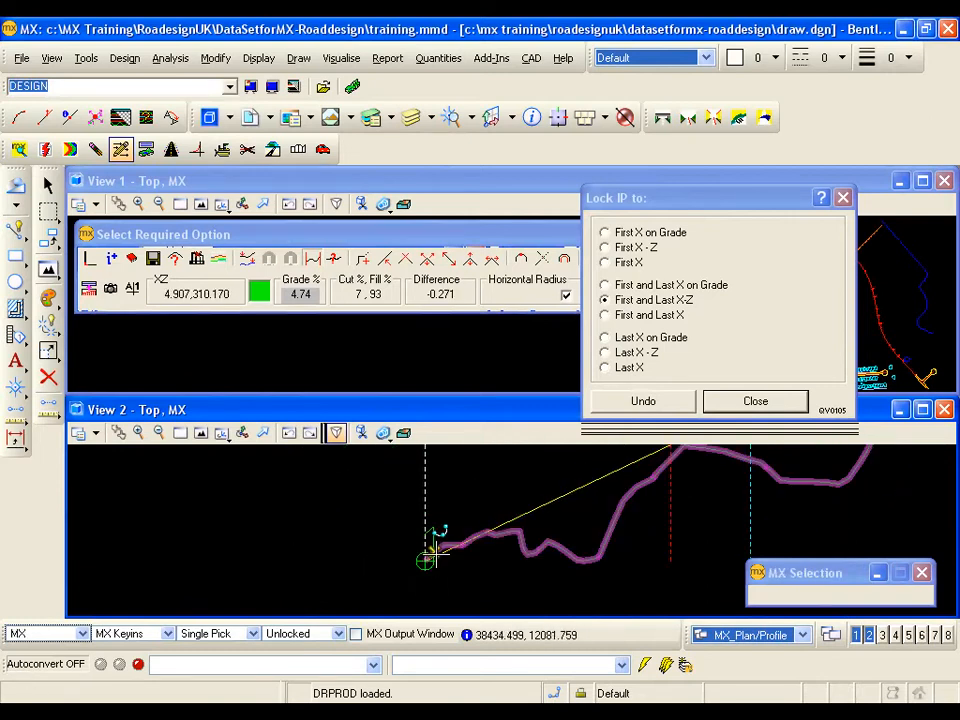
middle_click_drag(702, 515, 364, 546)
scroll(656, 499, "down", 3)
middle_click_drag(657, 498, 546, 534)
middle_click_drag(728, 505, 478, 543)
scroll(509, 561, "up", 2)
scroll(511, 541, "up", 4)
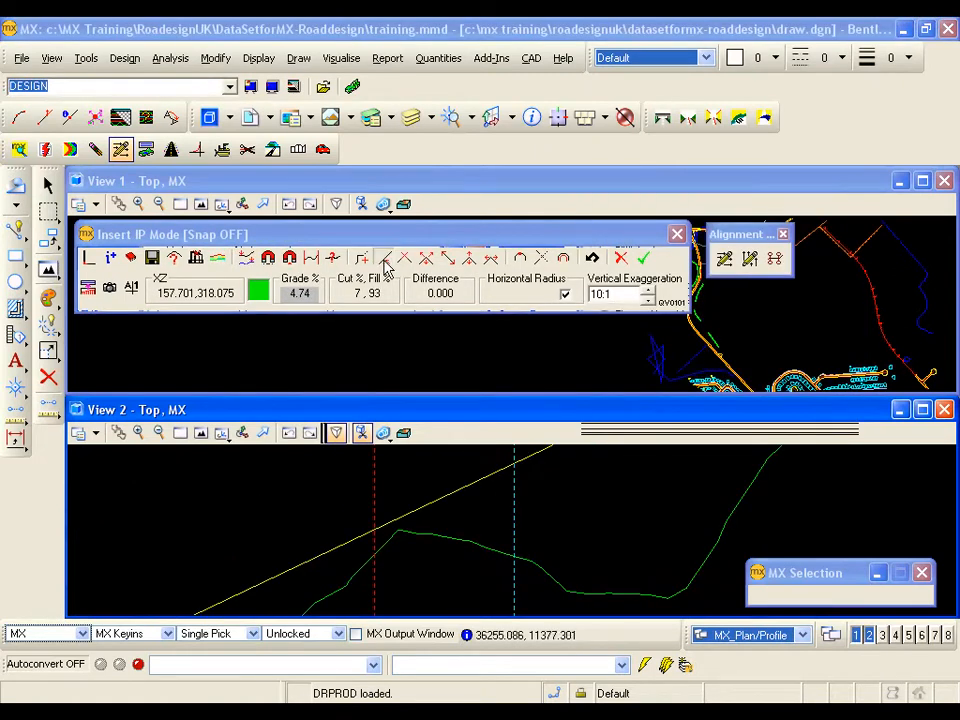
Step: Try inserting an intersection point on the first grade with snap off and again snapped to the ground surface, undoing each
left_click(395, 485)
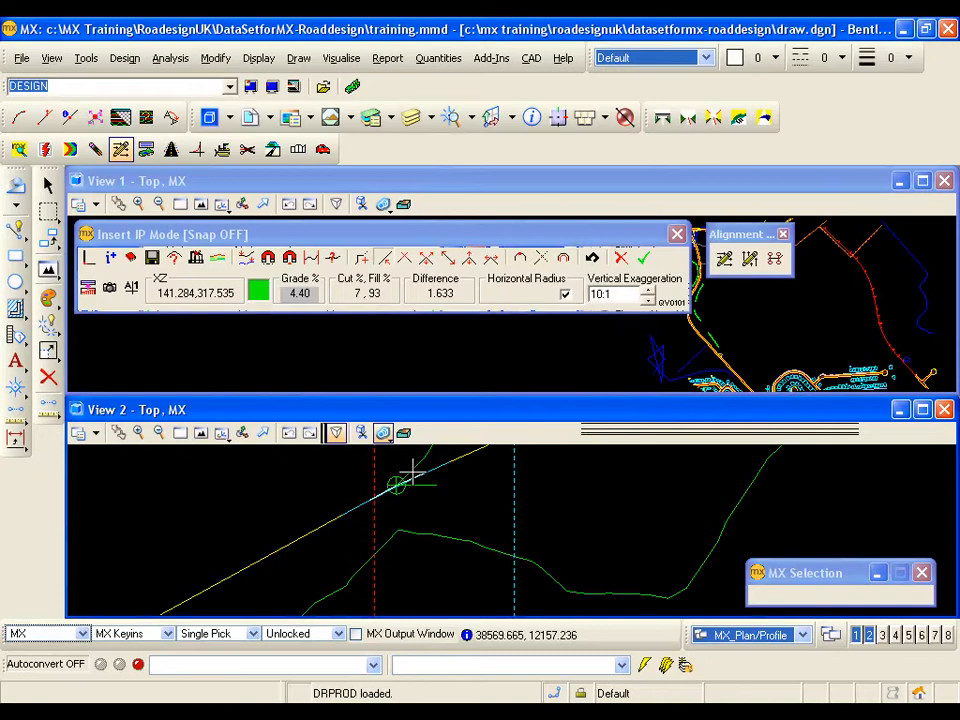
left_click(386, 260)
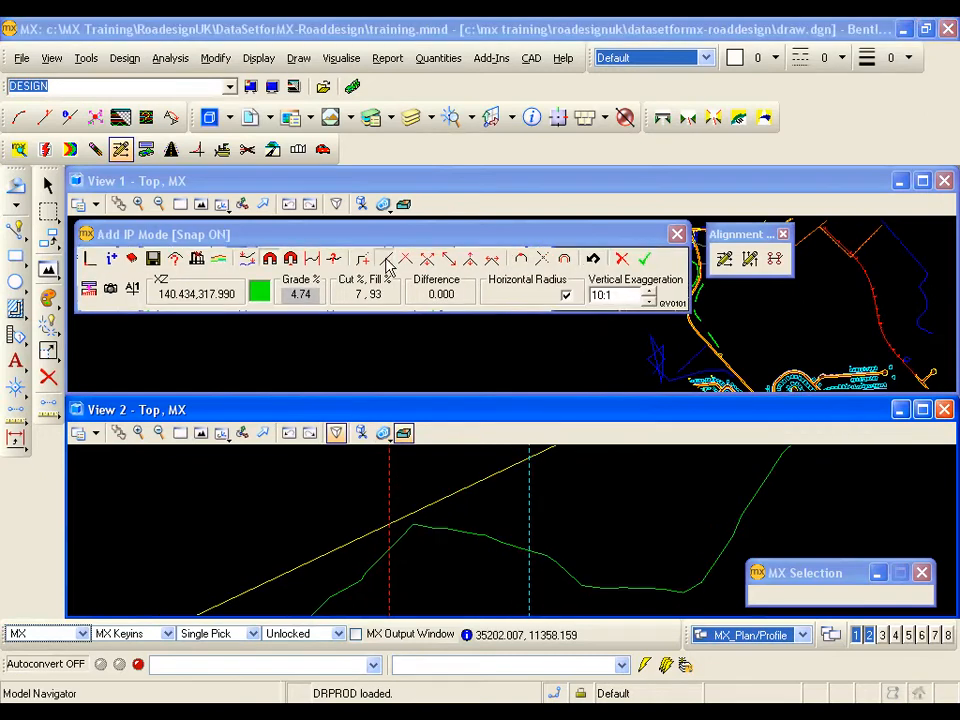
left_click(387, 262)
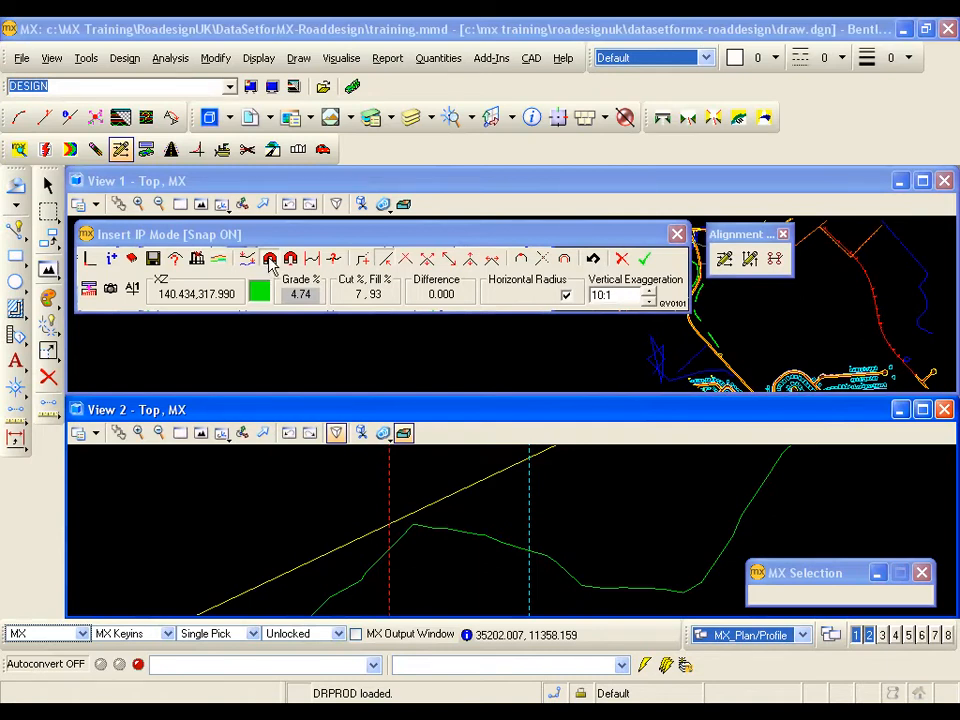
left_click(430, 489)
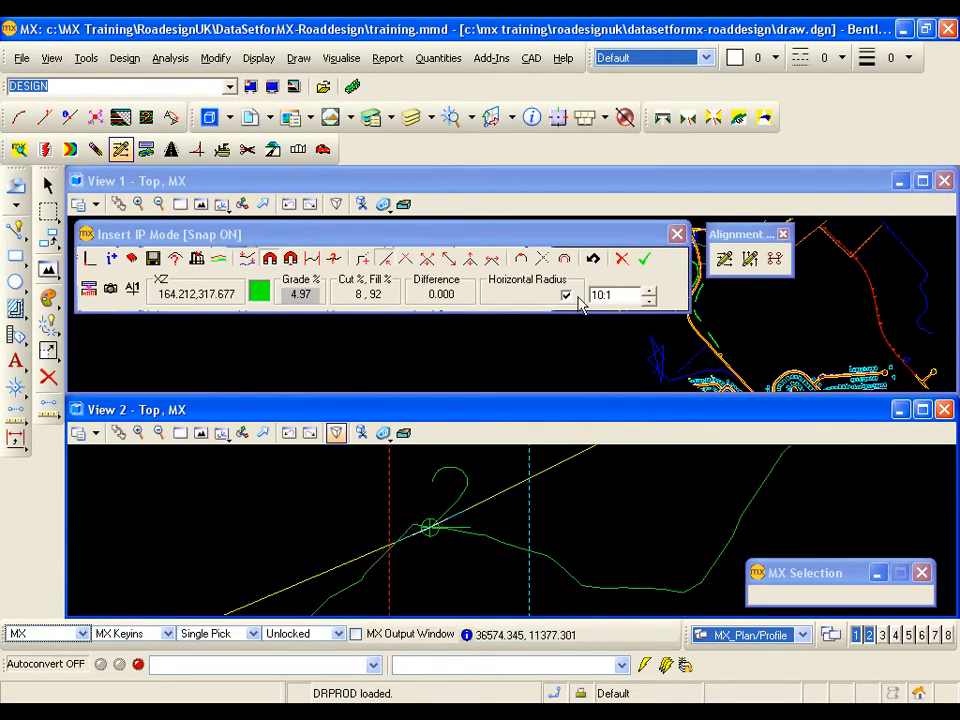
left_click(593, 259)
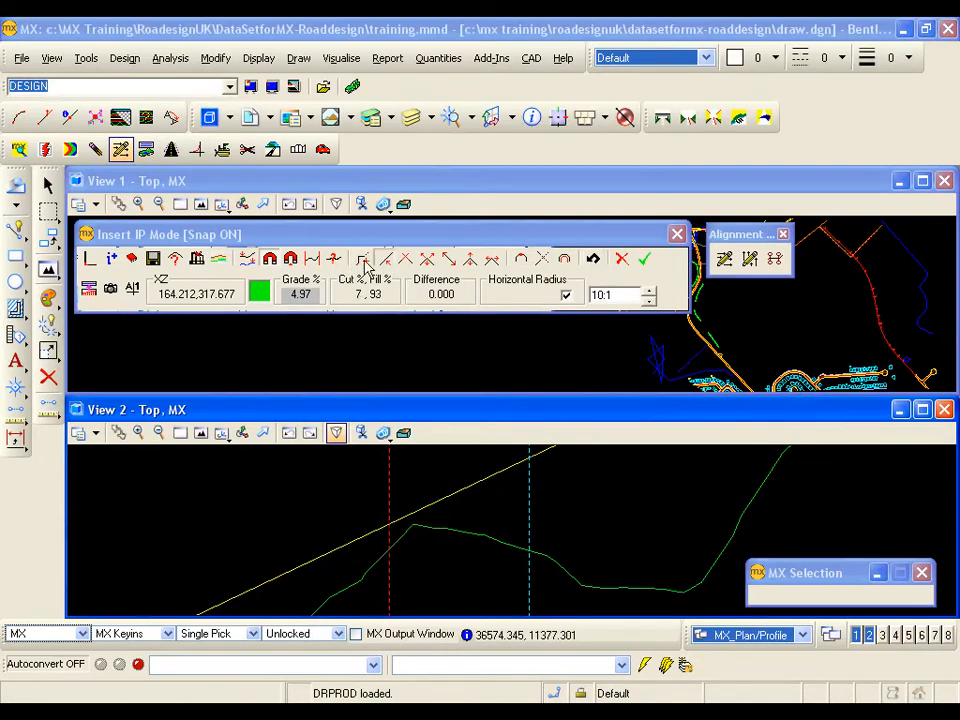
Step: Try inserting an intersection point on the ground line with the alternative snap mode and undo the insertion
left_click(293, 261)
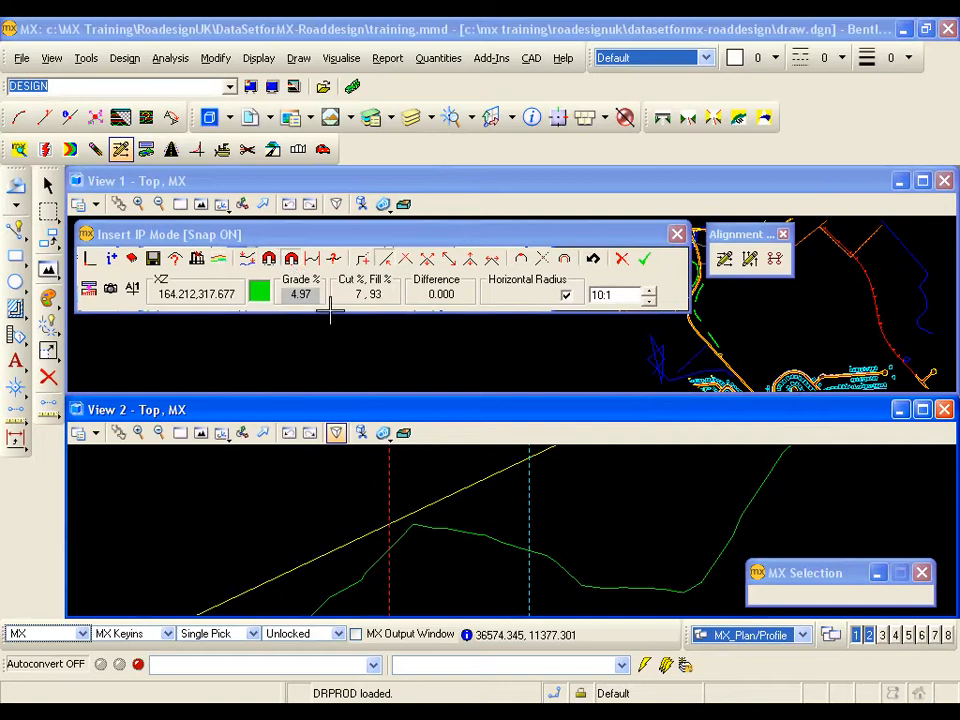
left_click(429, 525)
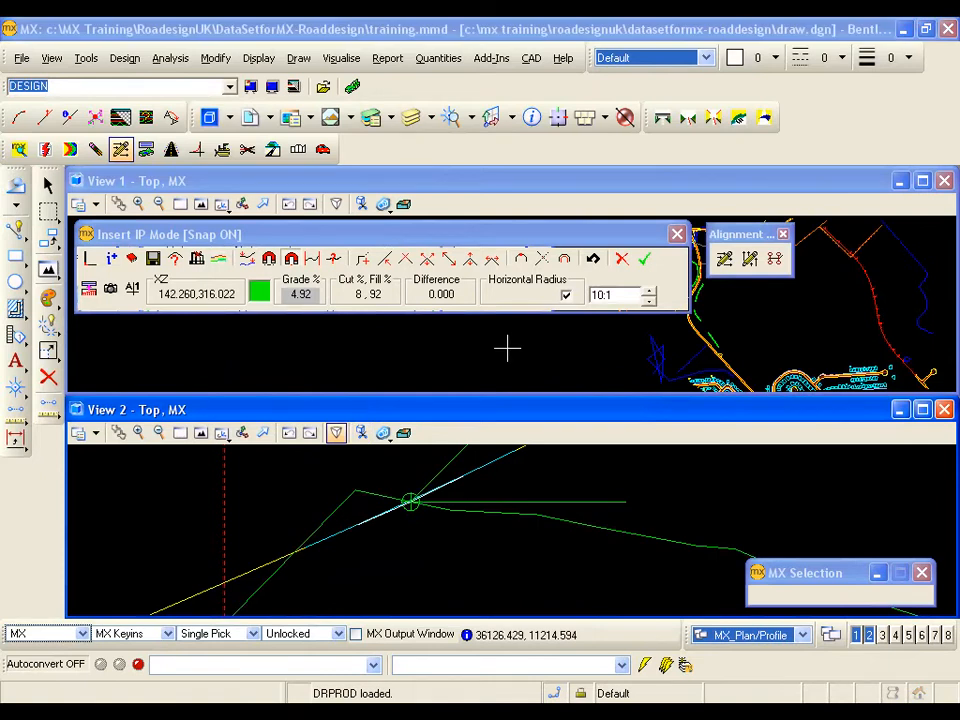
left_click(595, 263)
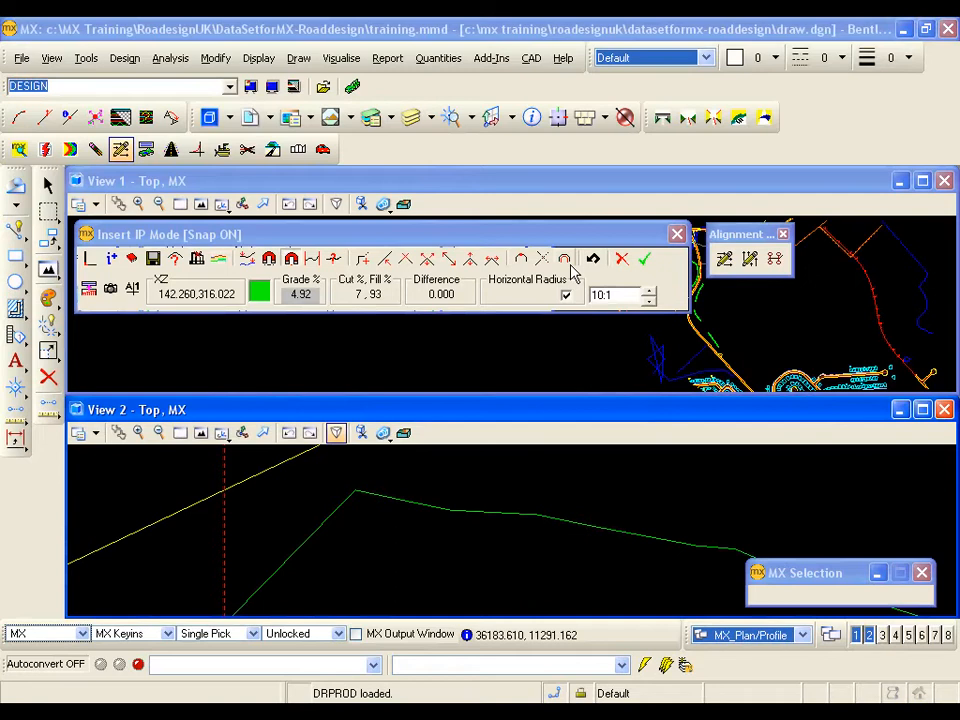
Step: Review the intersection points' elevation, curve length, out-grade and distance values in the Vertical Alignment Text Editor
middle_click_drag(441, 511, 442, 520)
scroll(442, 516, "down", 3)
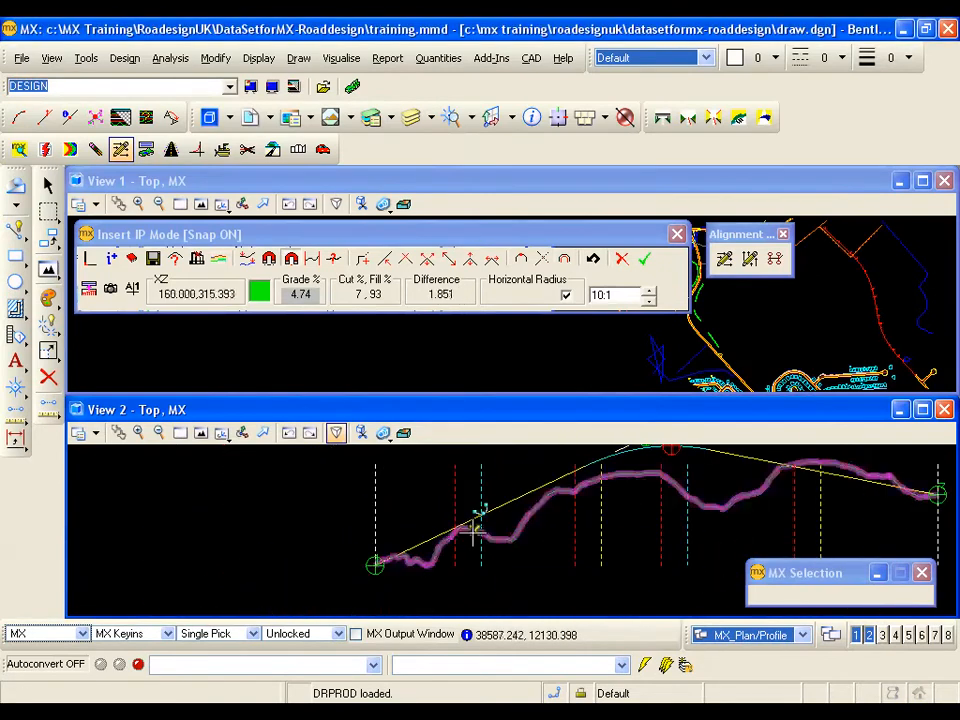
middle_click_drag(572, 514, 411, 552)
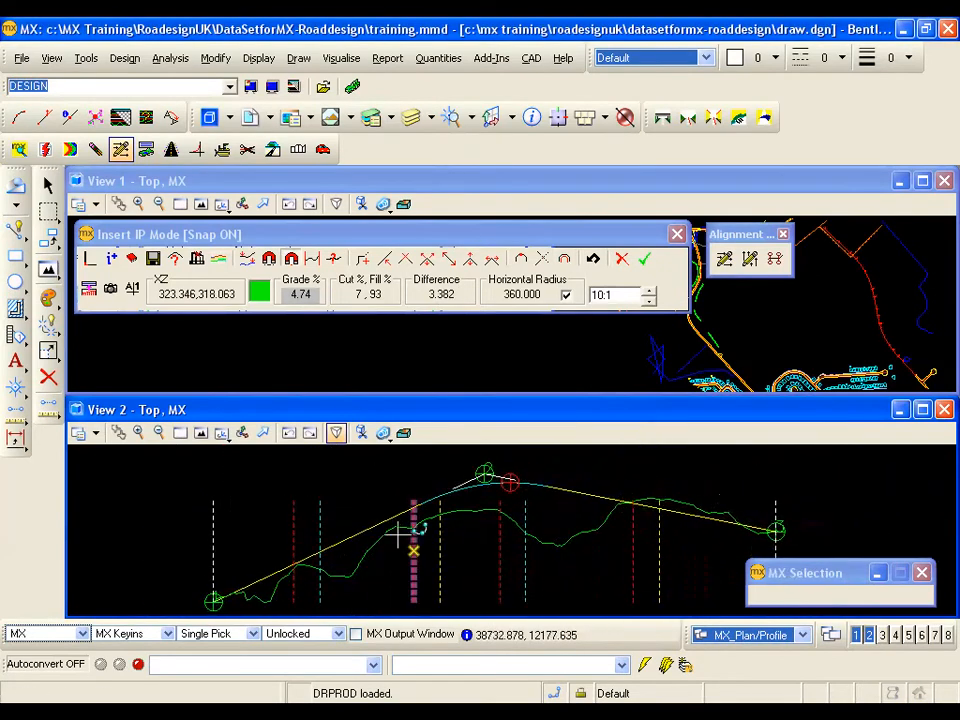
left_click(336, 262)
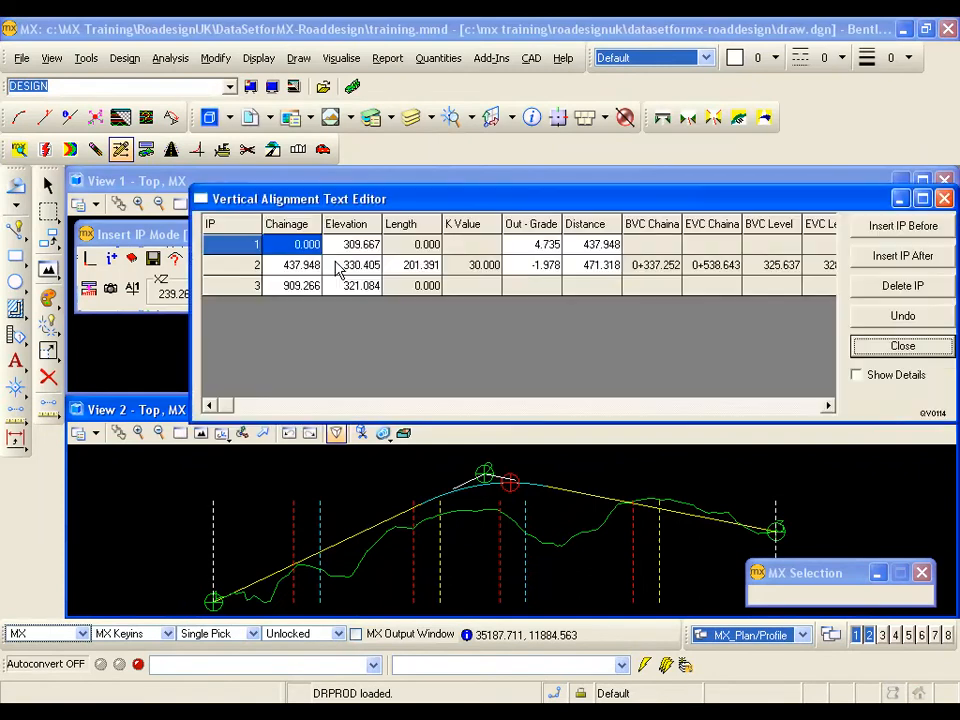
left_click_drag(362, 205, 292, 214)
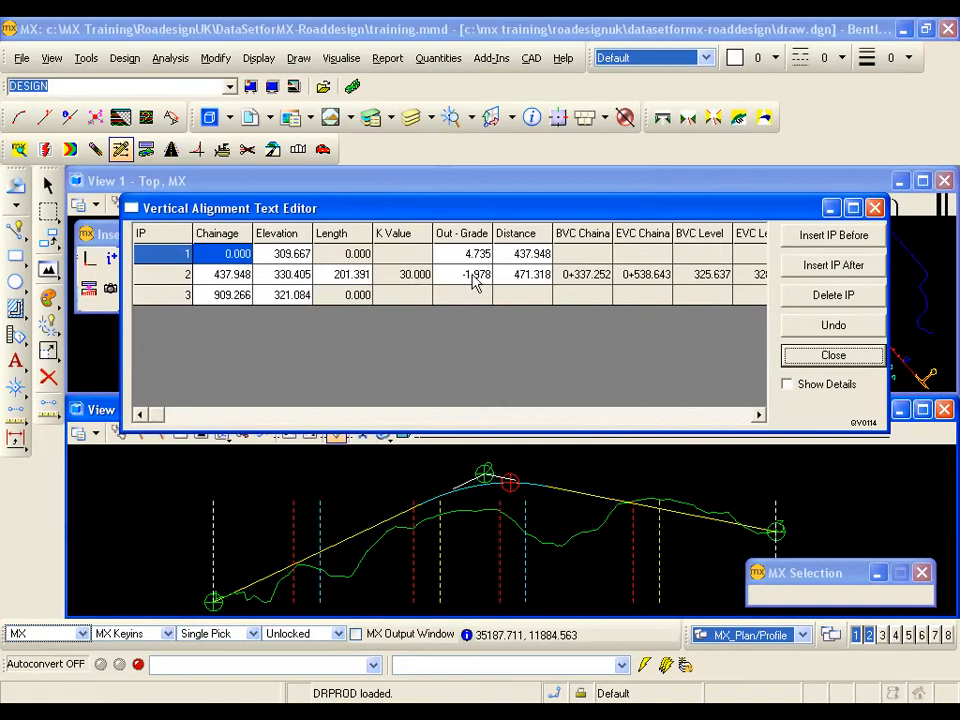
left_click(468, 254)
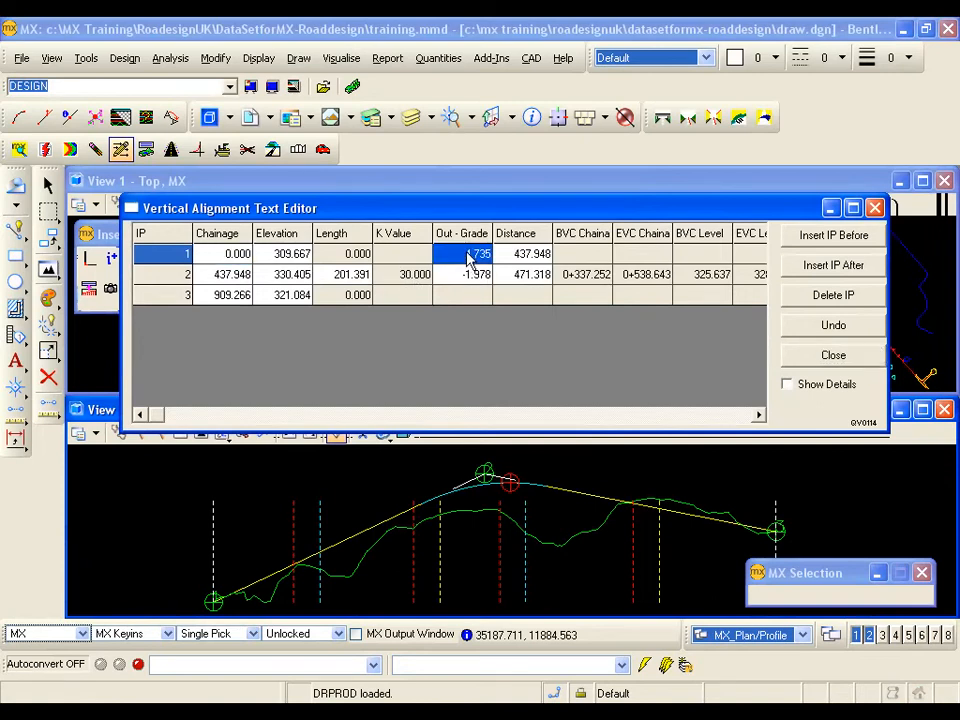
left_click(478, 276)
left_click(533, 285)
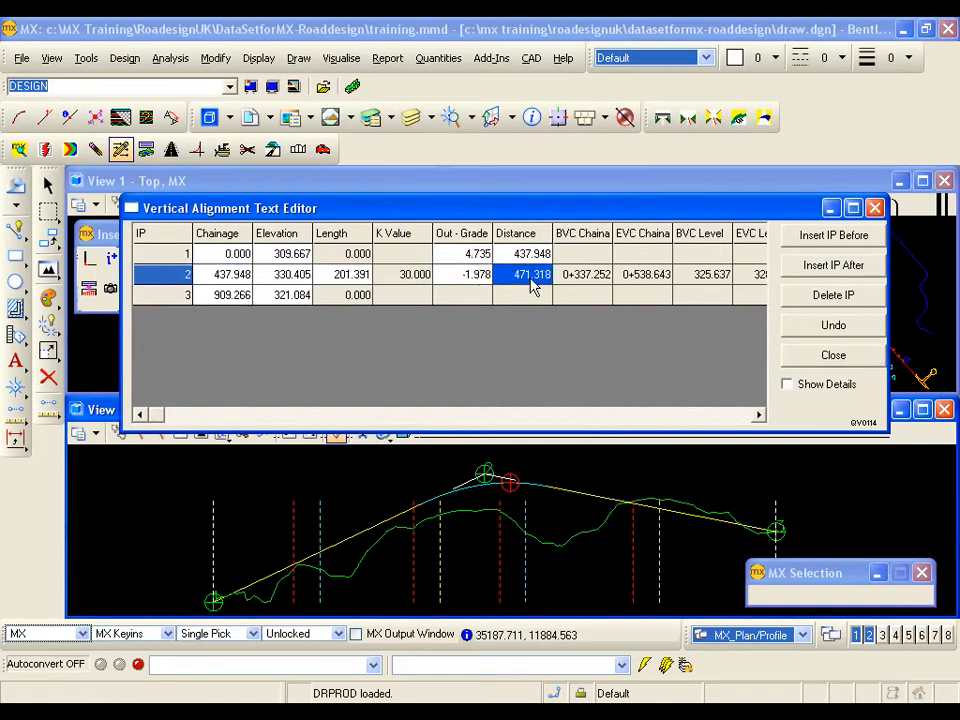
left_click(302, 275)
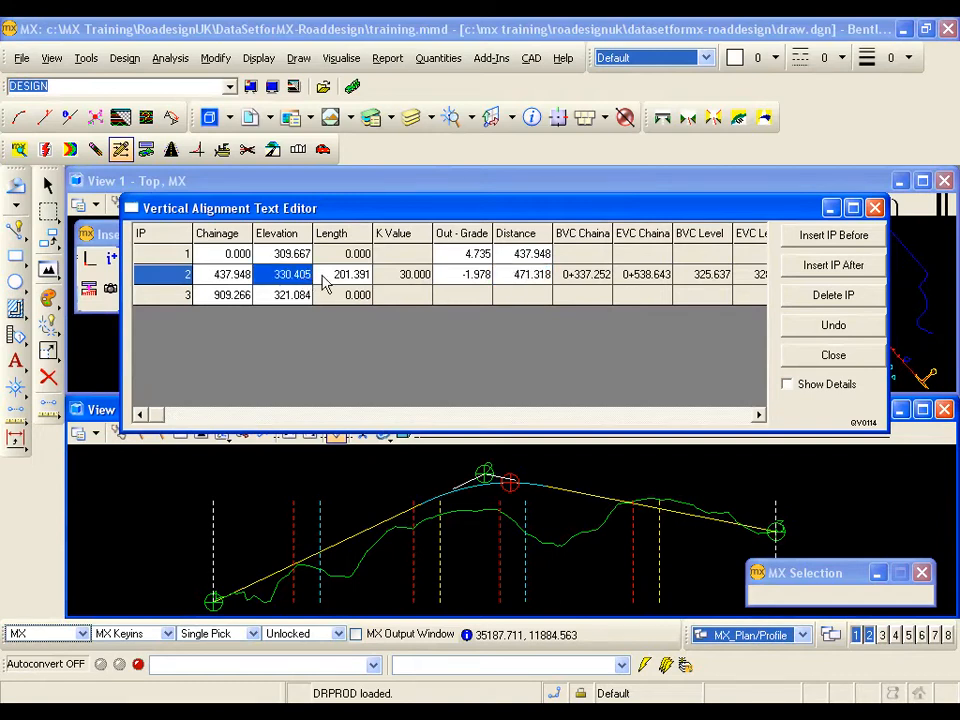
left_click(338, 283)
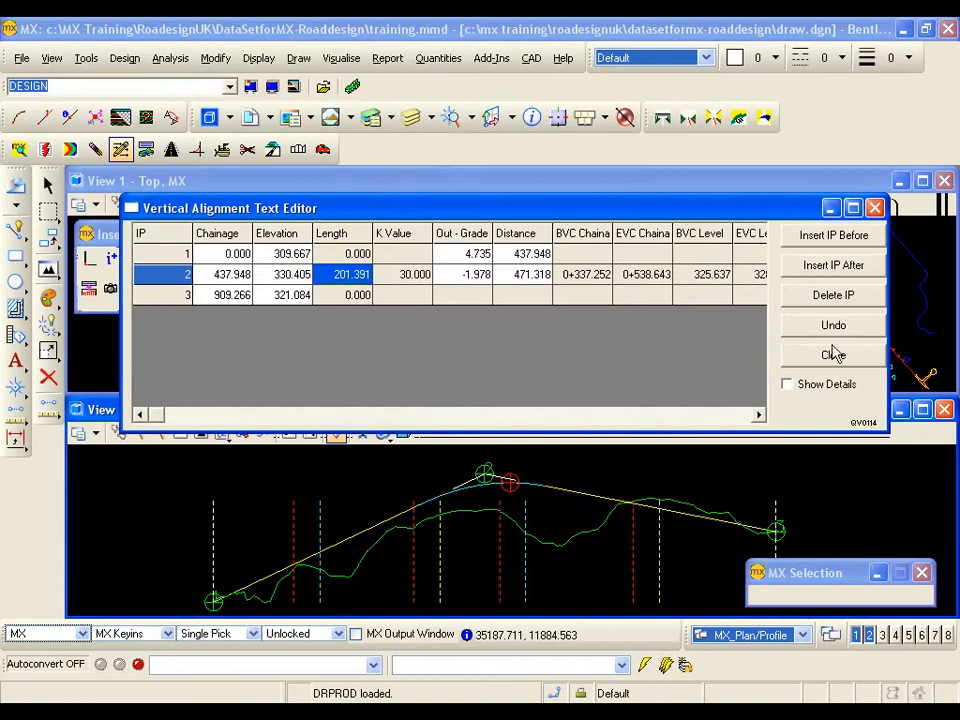
left_click(836, 358)
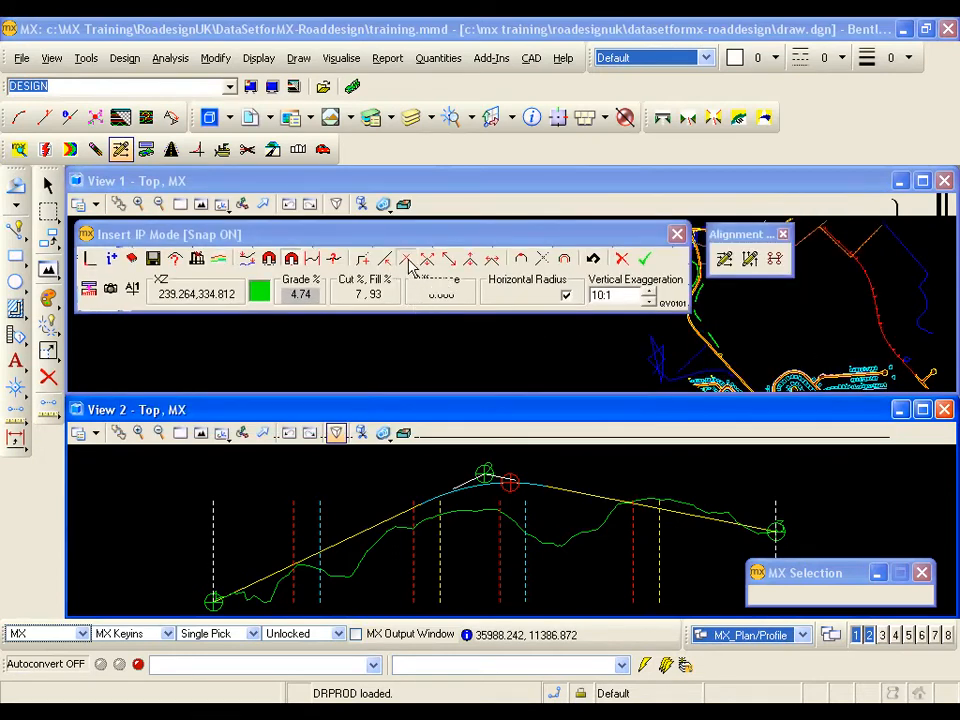
Step: Delete the second intersection point and undo the deletion
left_click(407, 260)
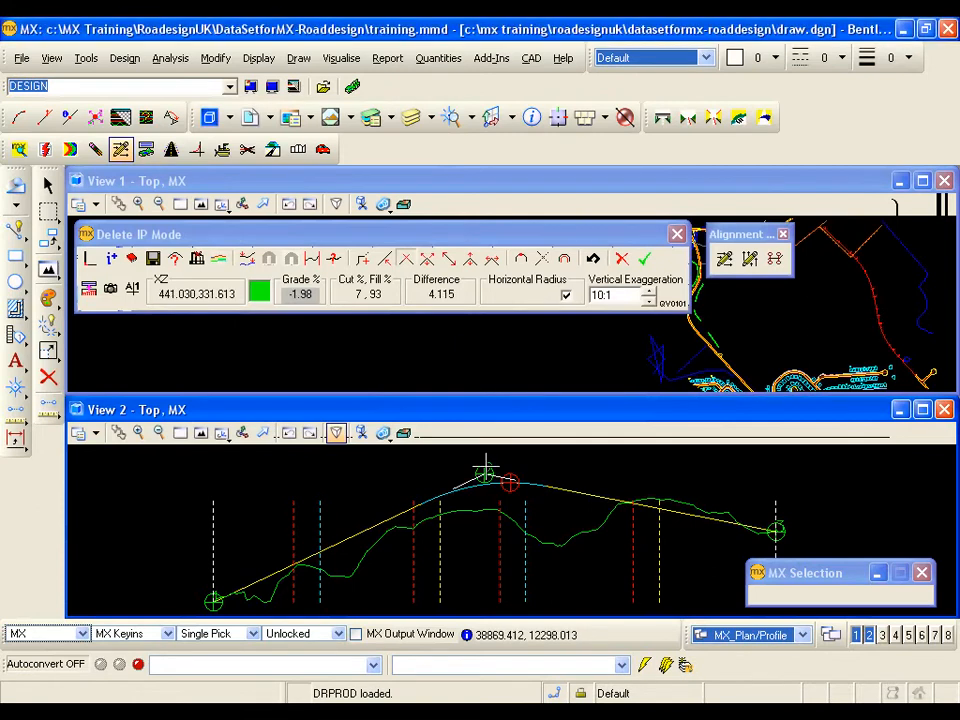
left_click(486, 469)
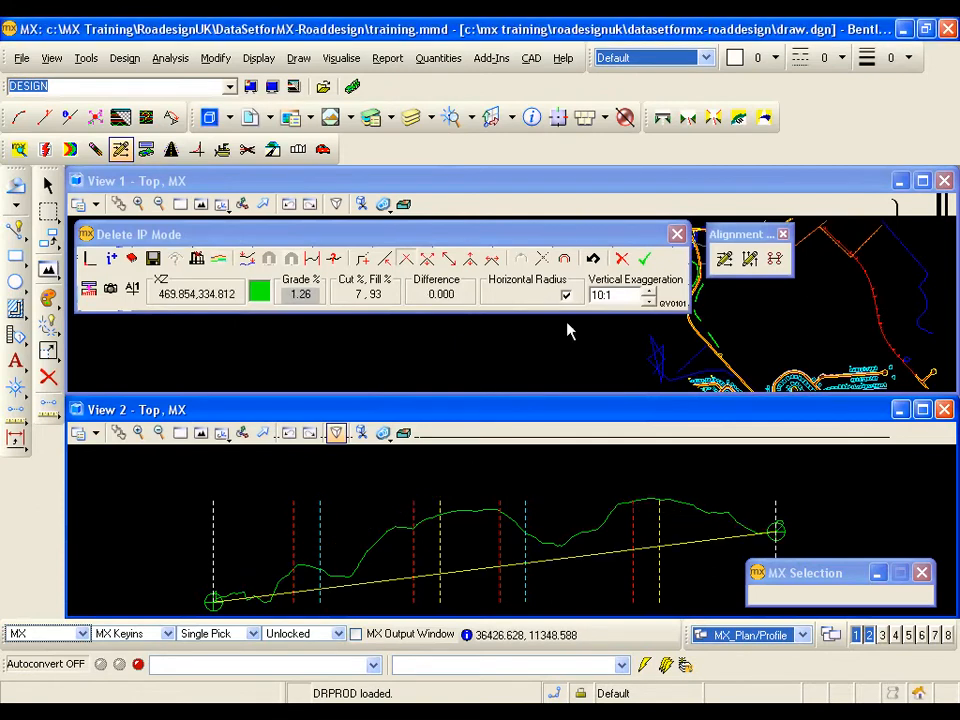
left_click(593, 260)
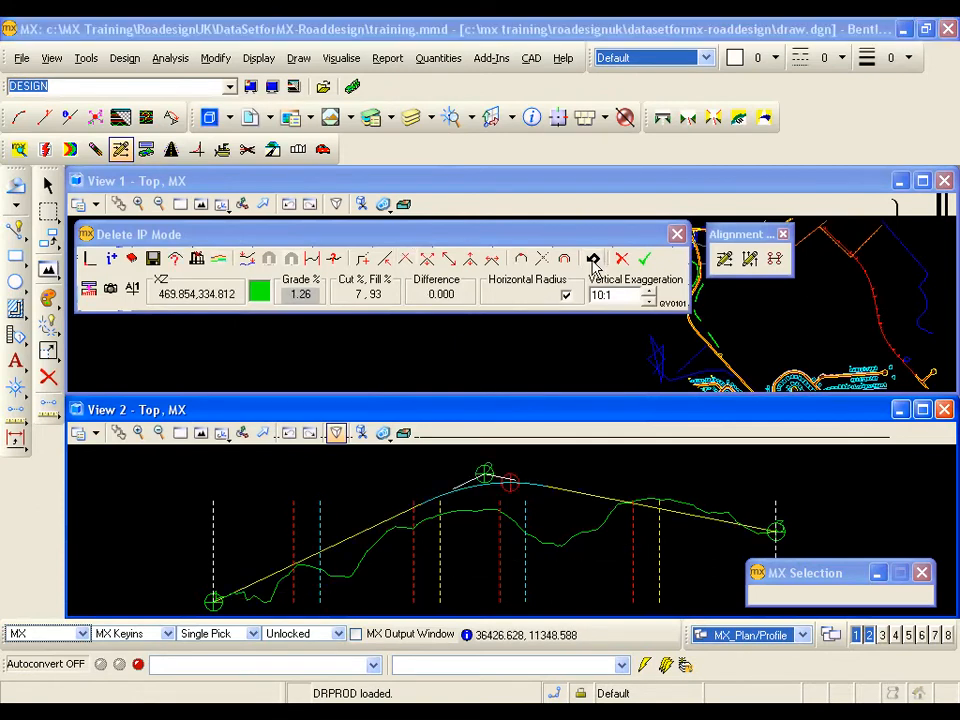
Step: Move the second intersection point freely with snap off, giving an incoming grade of about 4.11 %
left_click(427, 262)
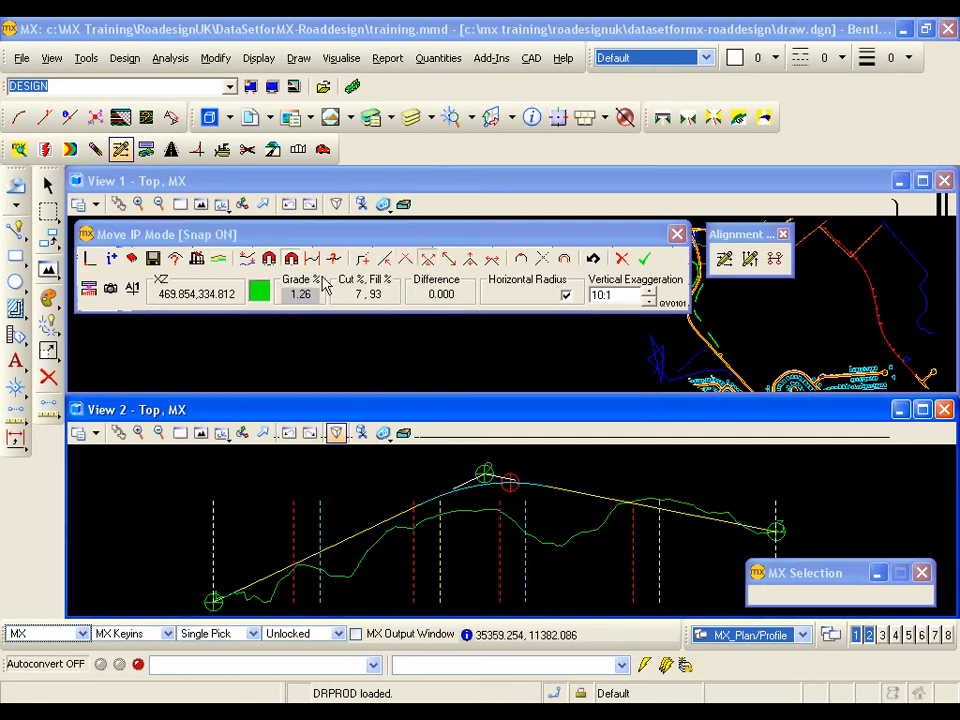
left_click(291, 260)
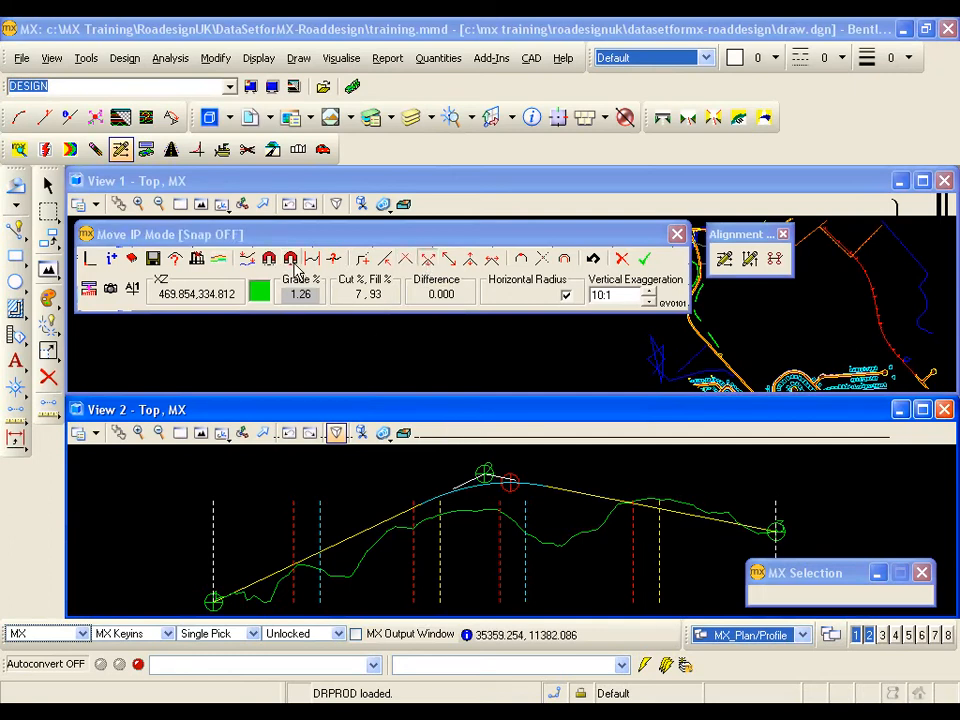
left_click(484, 472)
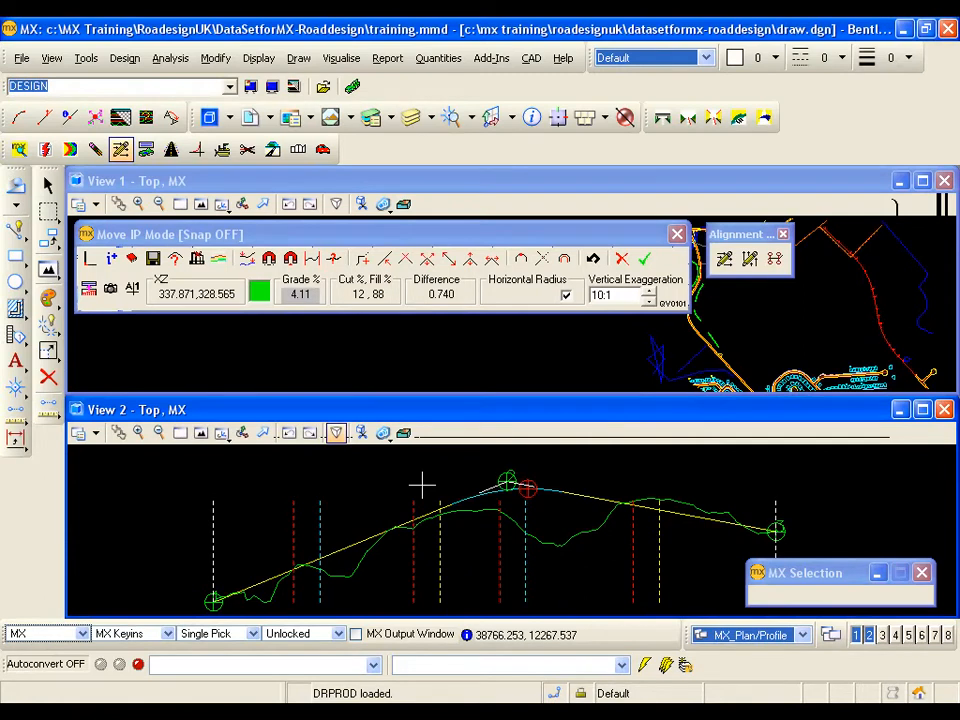
Step: Try moving the second intersection point onto the ground surface with snap on and undo the move
left_click(428, 260)
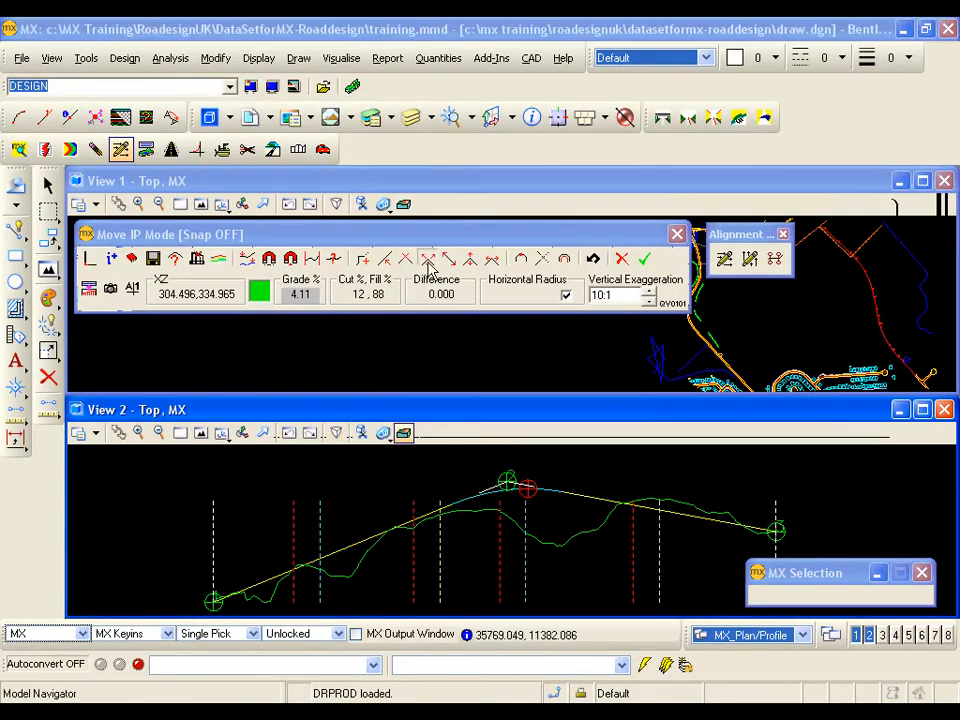
left_click(291, 259)
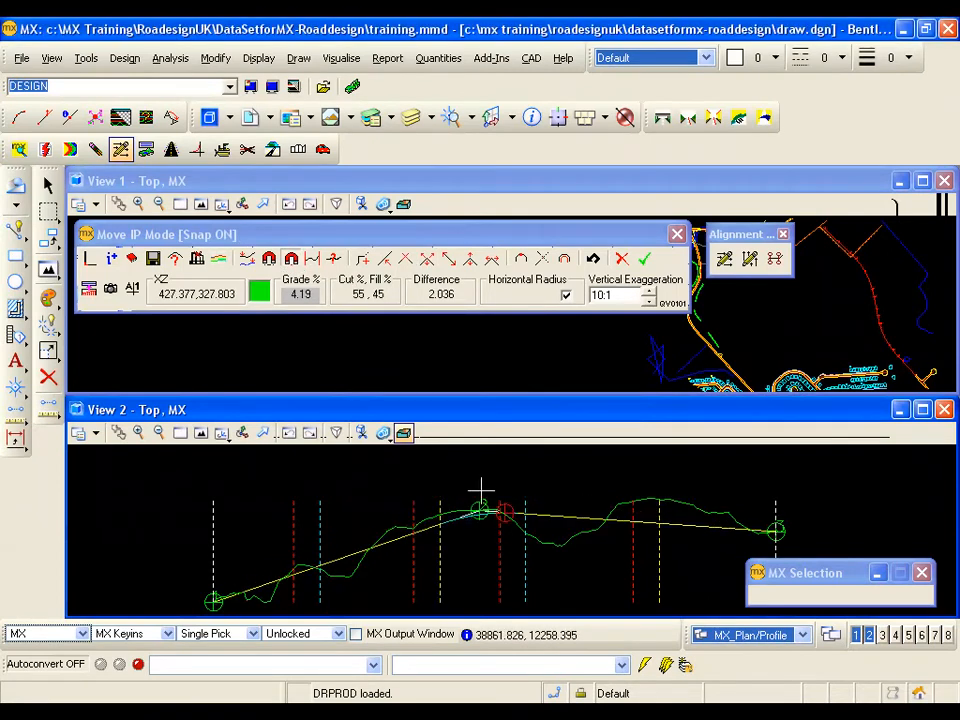
scroll(479, 500, "up", 3)
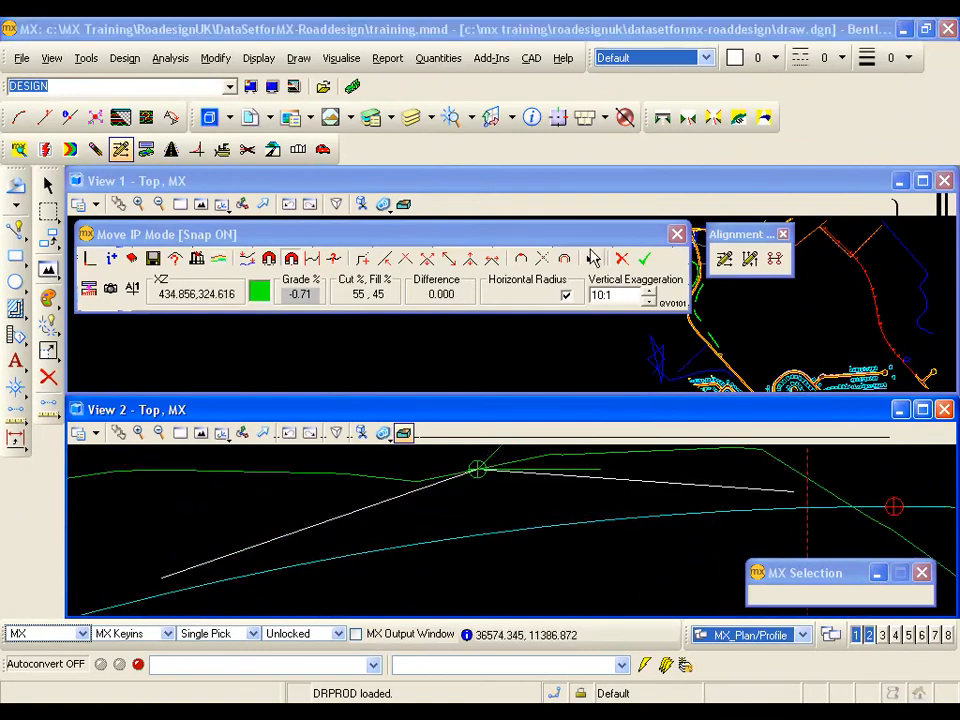
left_click(593, 260)
Step: Slide the second intersection point forward along its incoming grade and back along its outgoing grade, giving an incoming grade of about 4.50 %
scroll(446, 480, "down", 3)
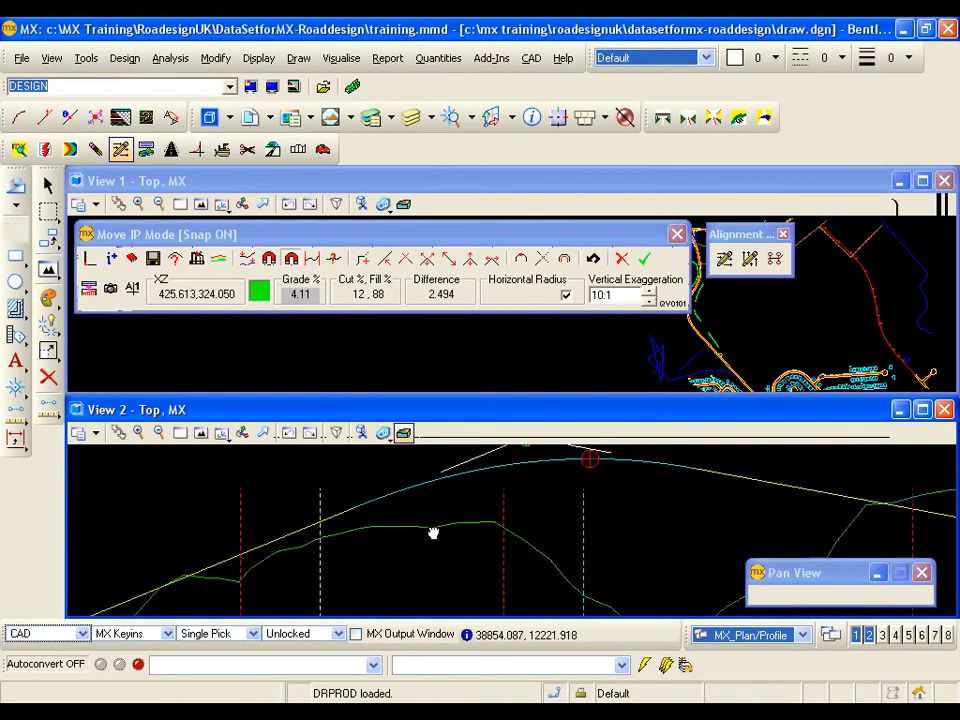
left_click(449, 261)
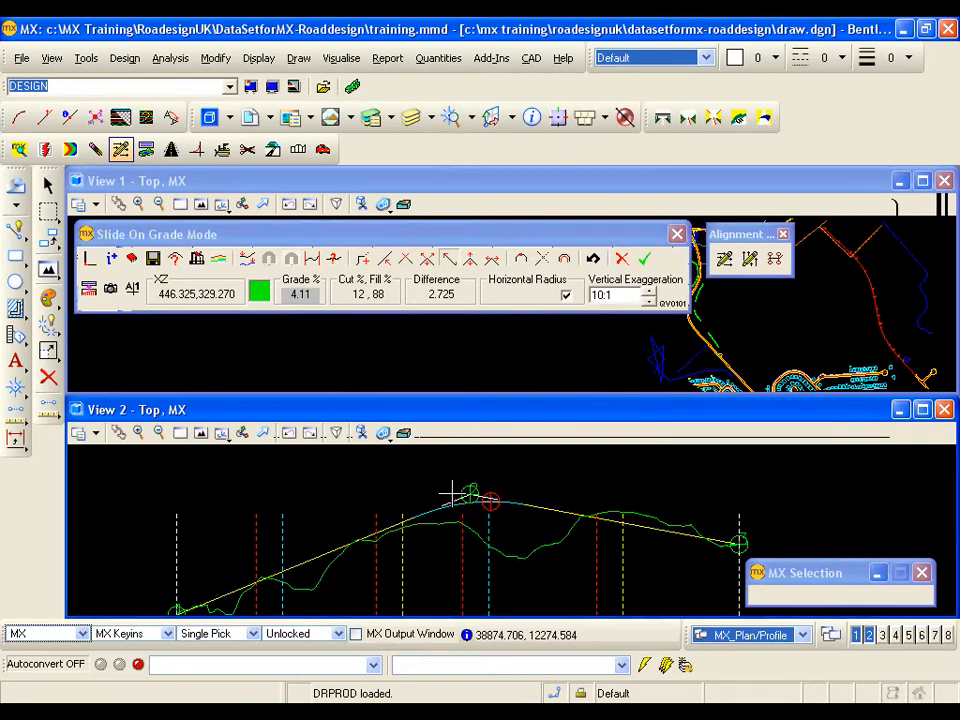
left_click(456, 496)
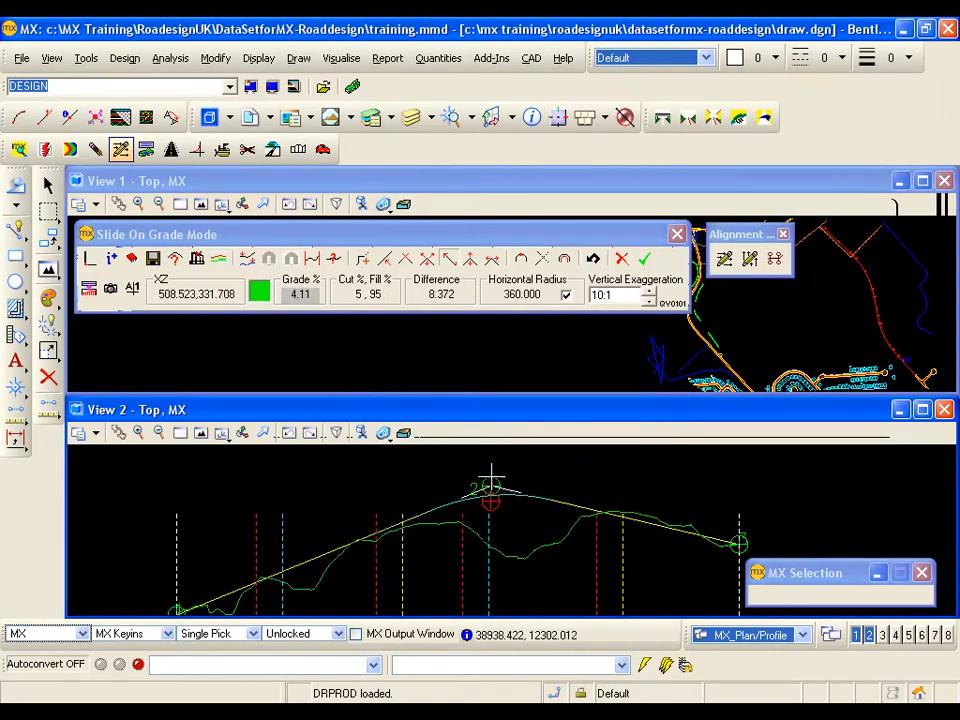
left_click(479, 489)
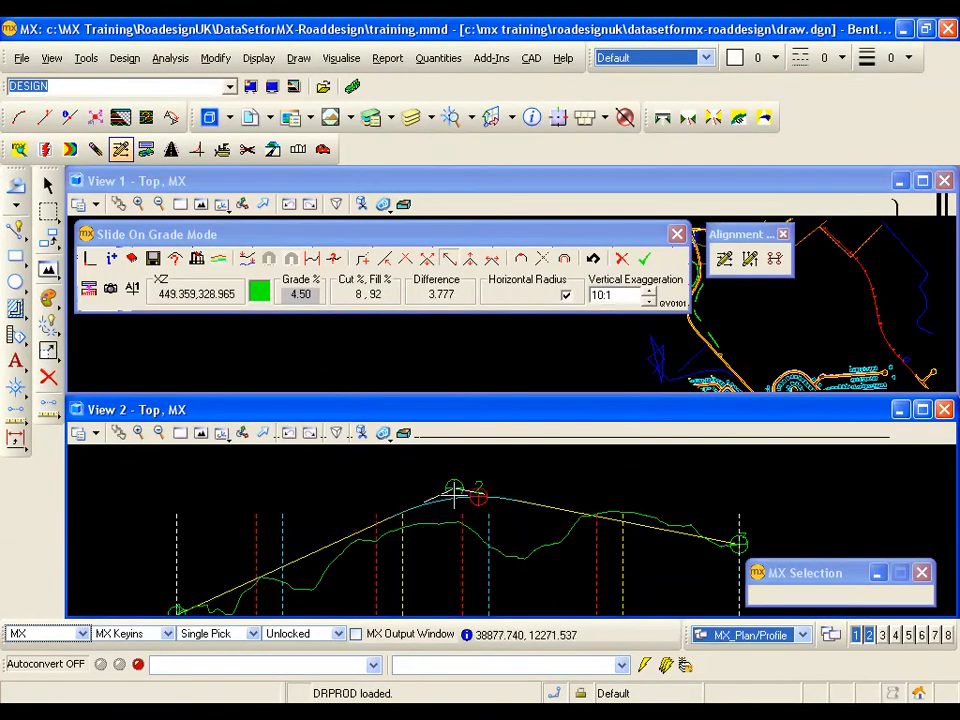
left_click(453, 490)
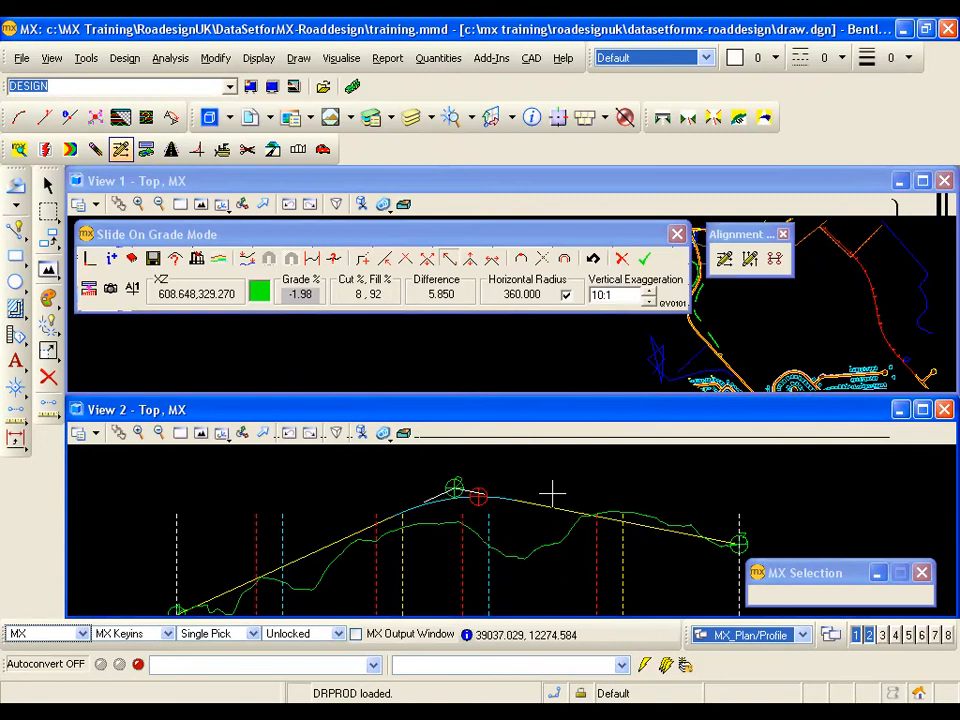
Step: Lower the second intersection point with Z Move and shift it forward with X Move, giving grades of about 3.87 % in and -1.76 % out
left_click(470, 260)
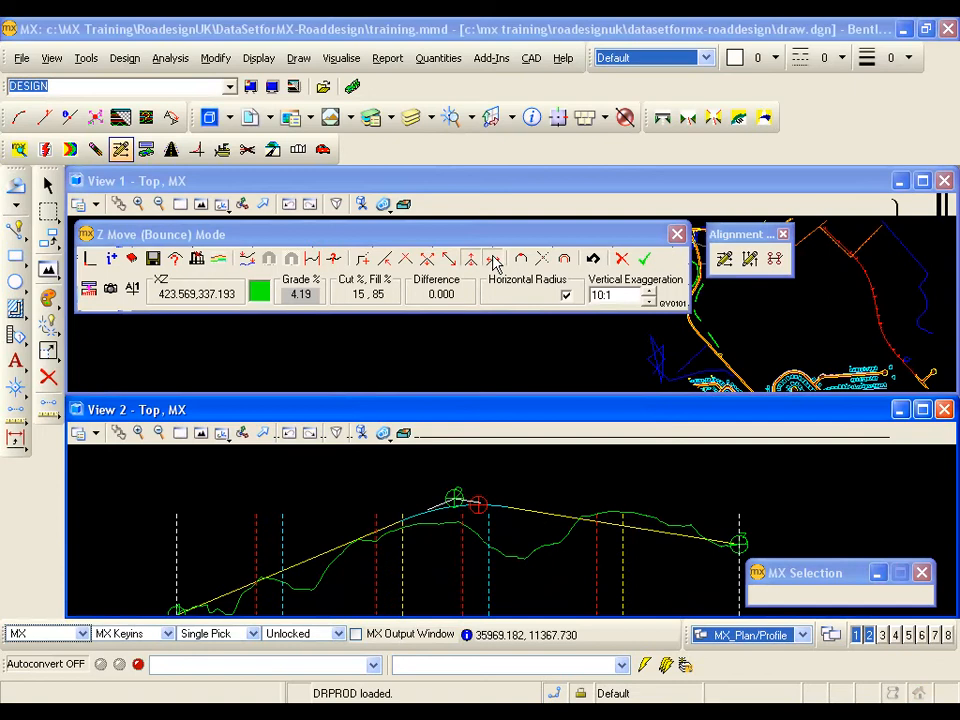
left_click(494, 262)
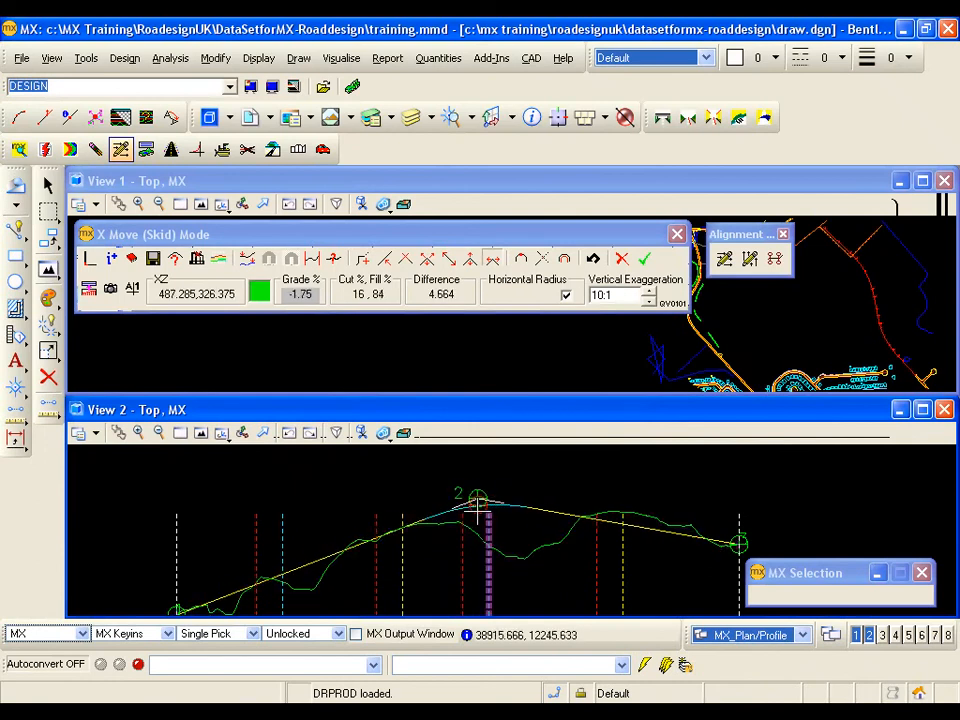
left_click(478, 498)
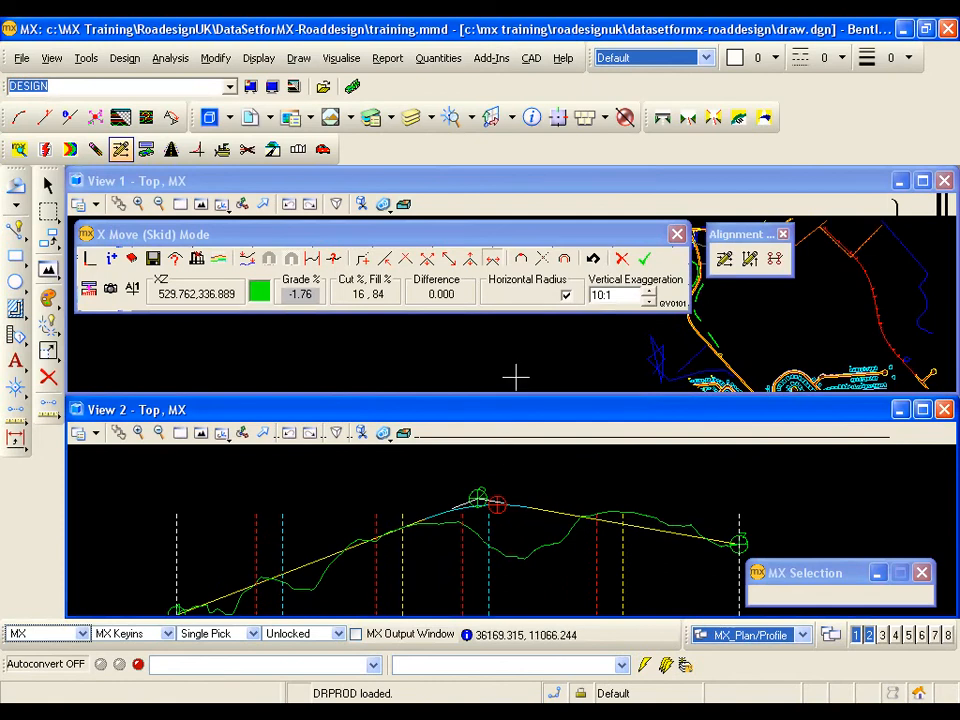
Step: Set the out-grade at the first intersection point to 4.17 % with Set Gradients
left_click(541, 259)
middle_click_drag(321, 568, 321, 545)
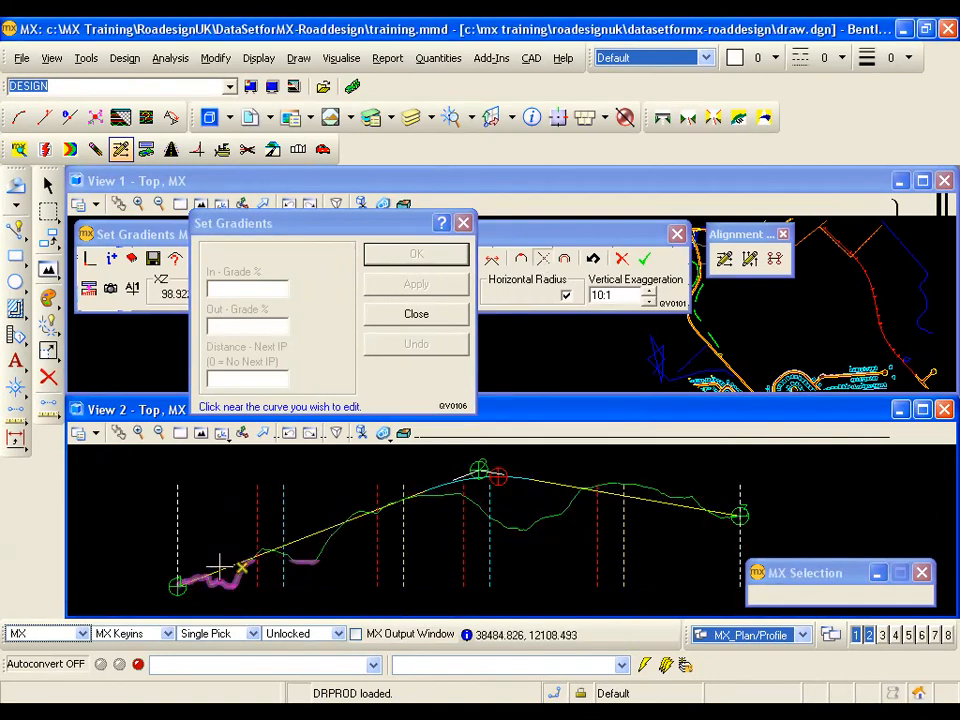
left_click(166, 553)
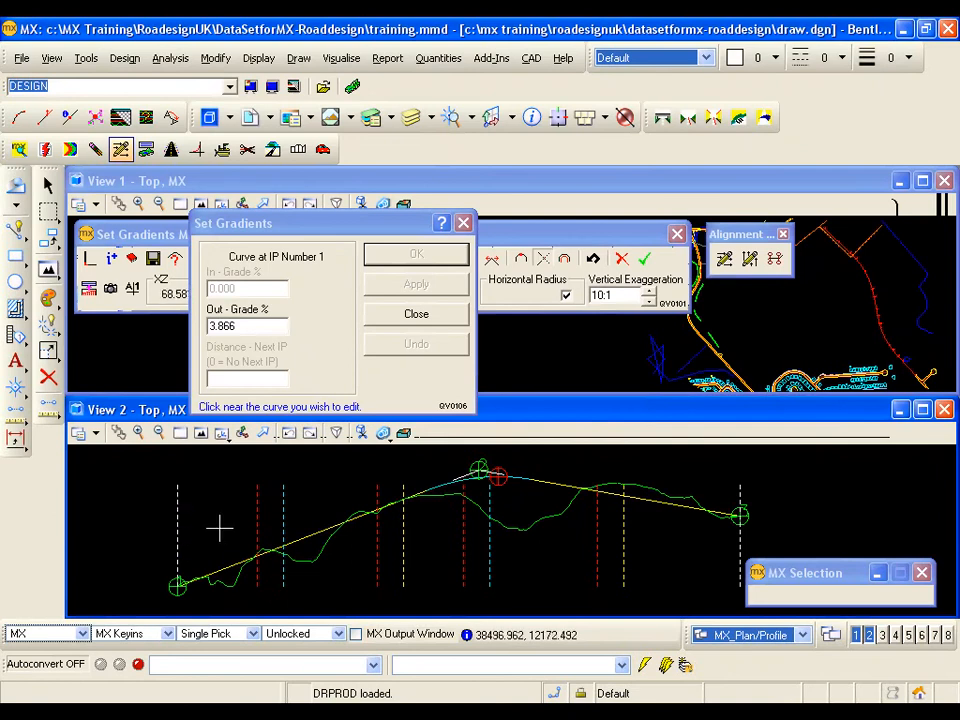
left_click(447, 458)
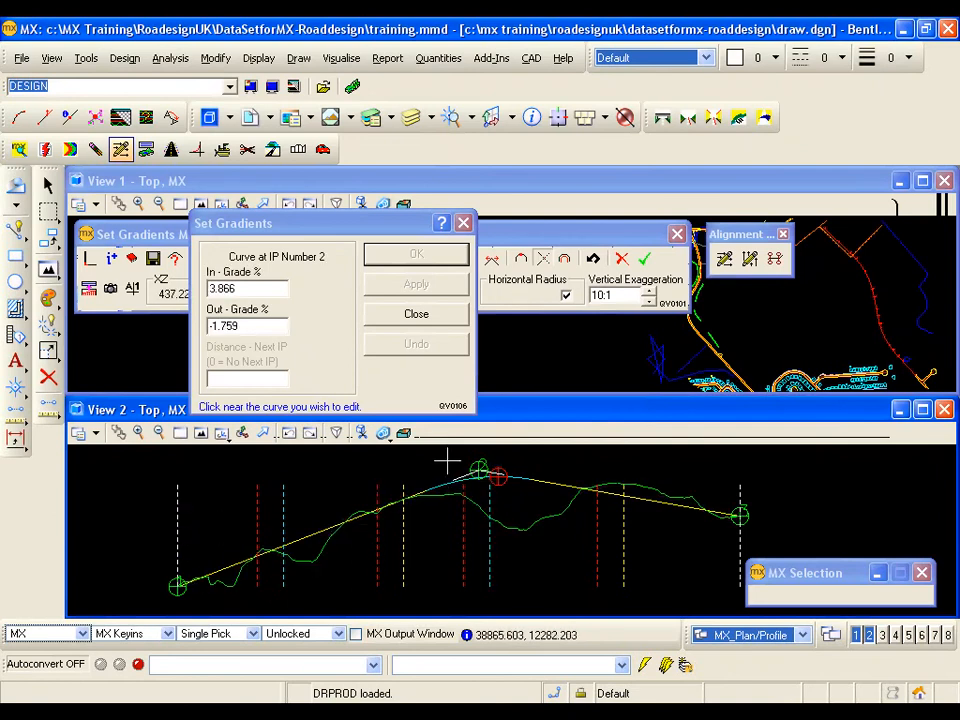
left_click(724, 490)
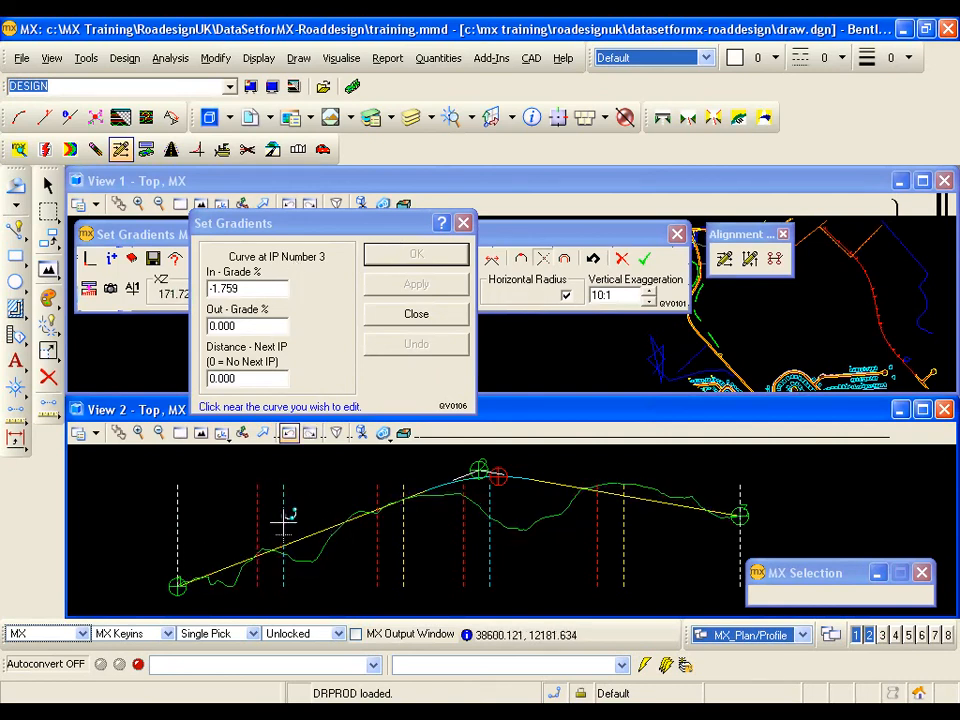
left_click(196, 540)
left_click(243, 432)
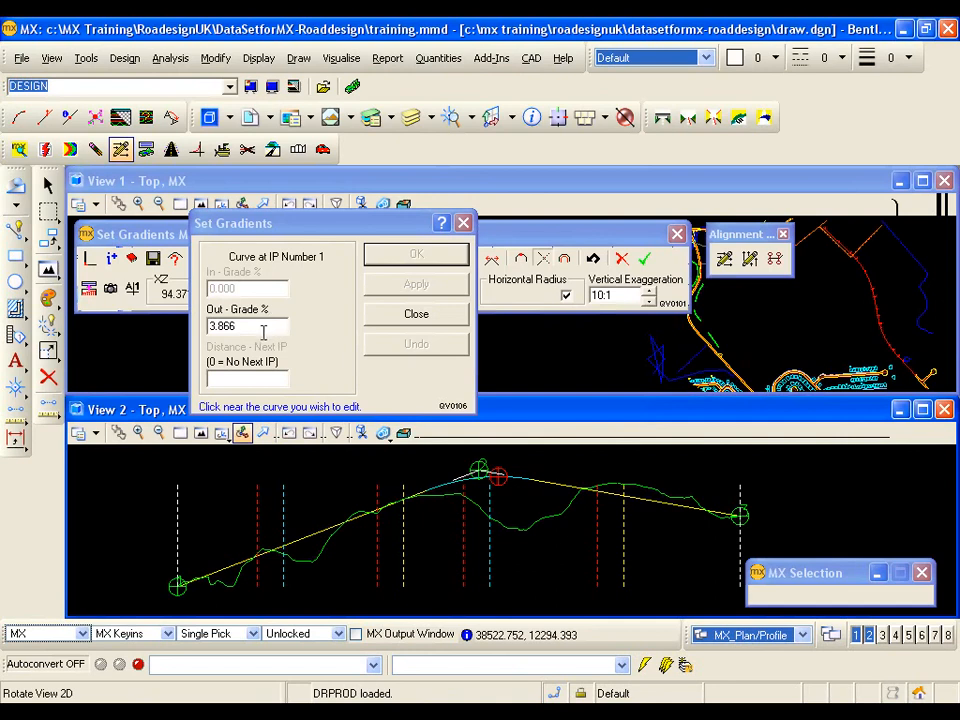
double_click(244, 325)
type("4.17")
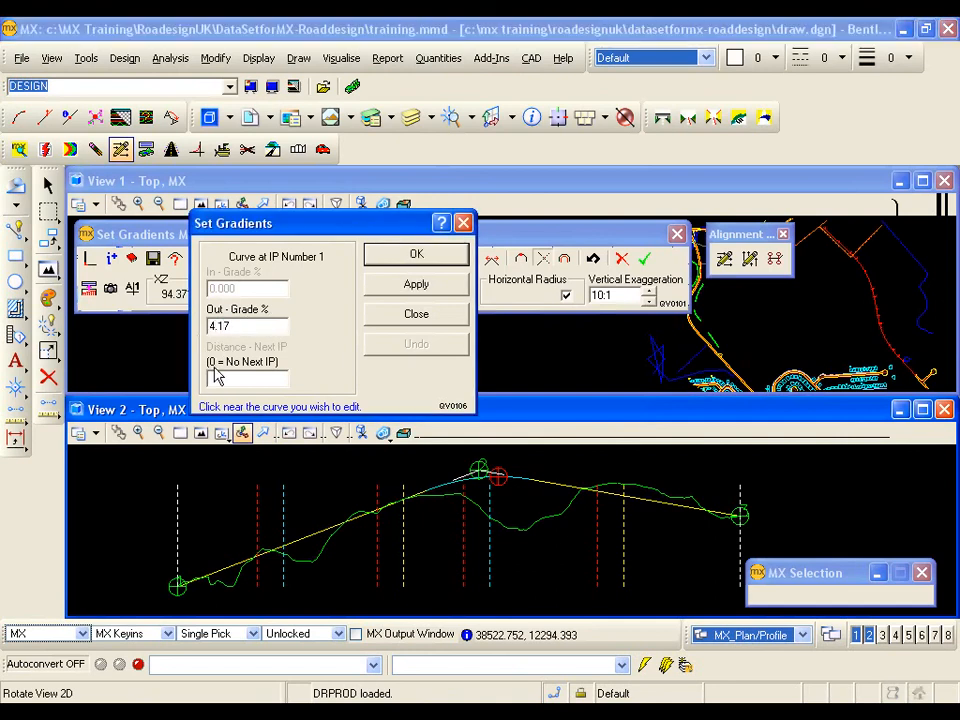
left_click(376, 286)
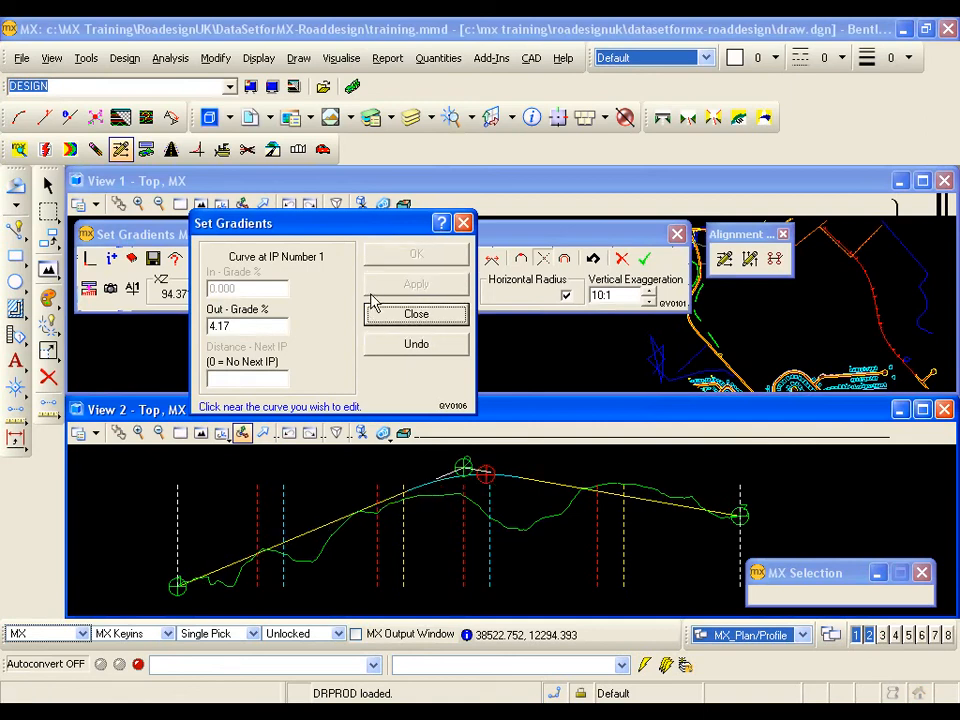
Step: Set the in-grade at the third intersection point to -0.5 % and finish setting gradients
left_click(736, 514)
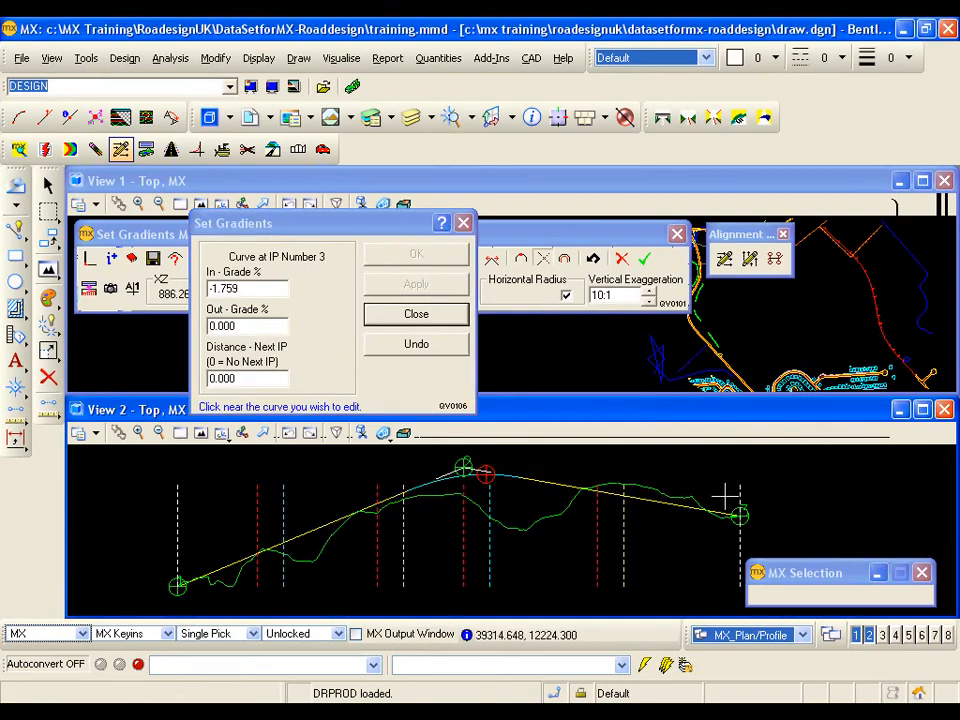
left_click(240, 288)
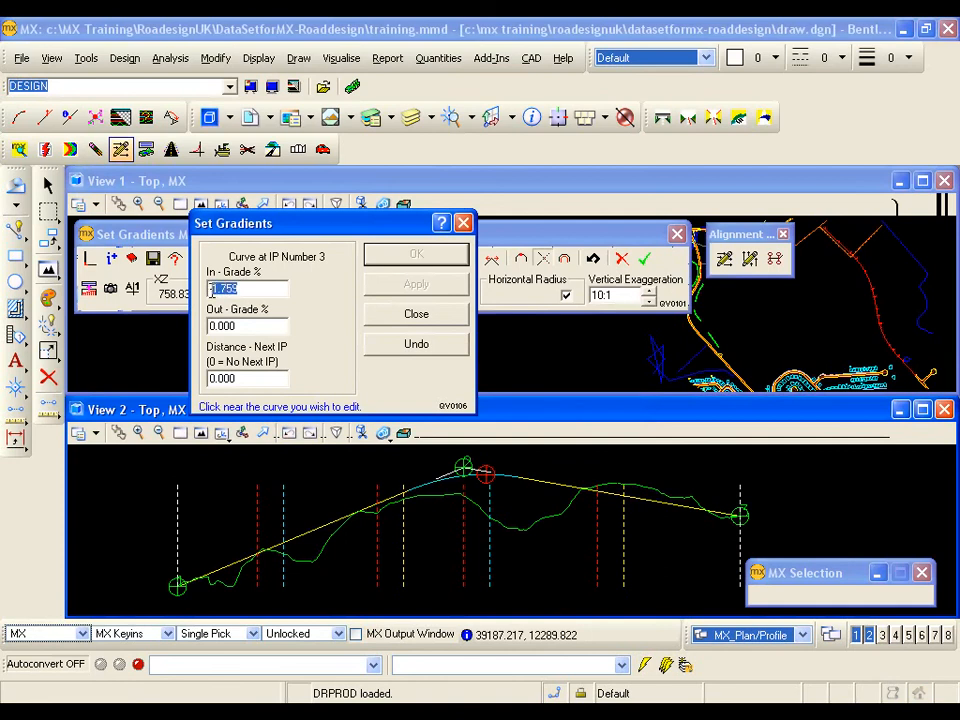
type("-0.5")
left_click(395, 288)
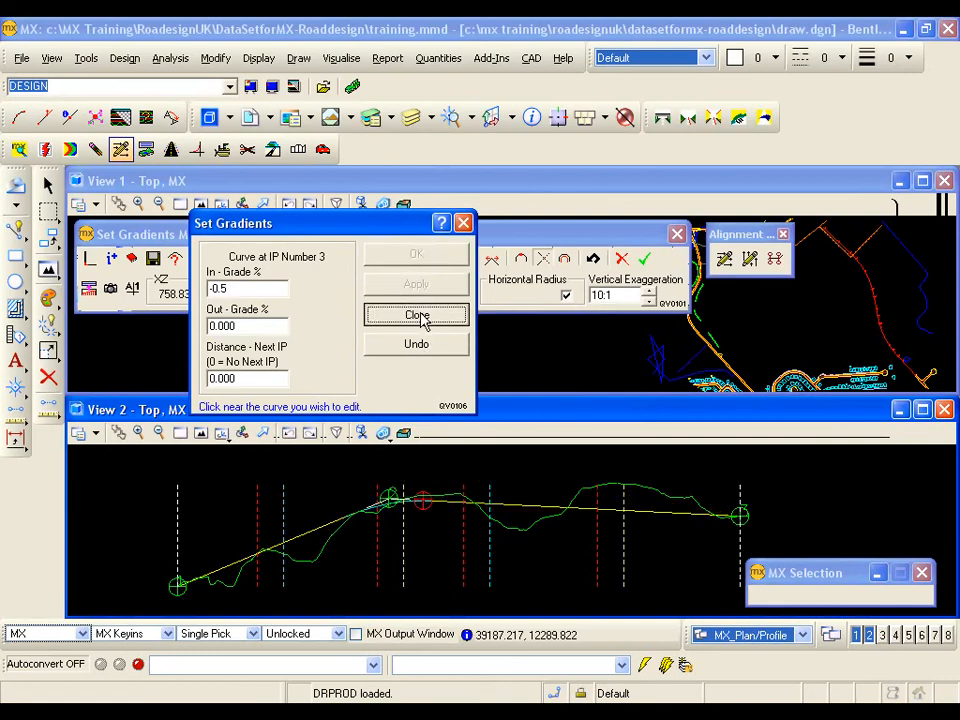
left_click(417, 316)
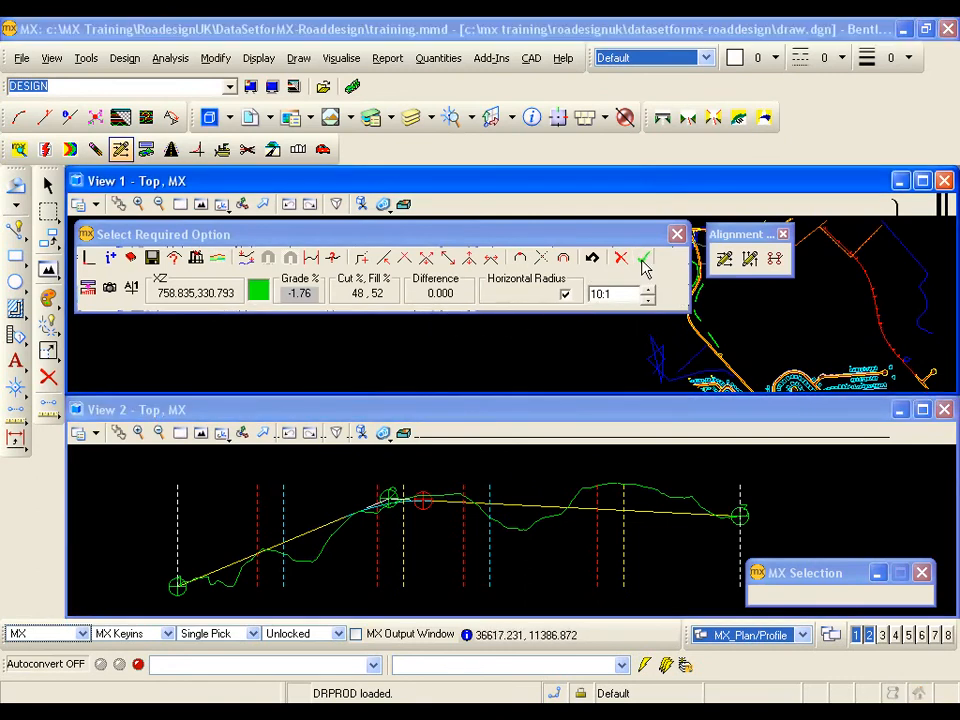
Step: Accept the vertical profile design and confirm that the 10:1 vertical scale is correct for final drawings
left_click(644, 262)
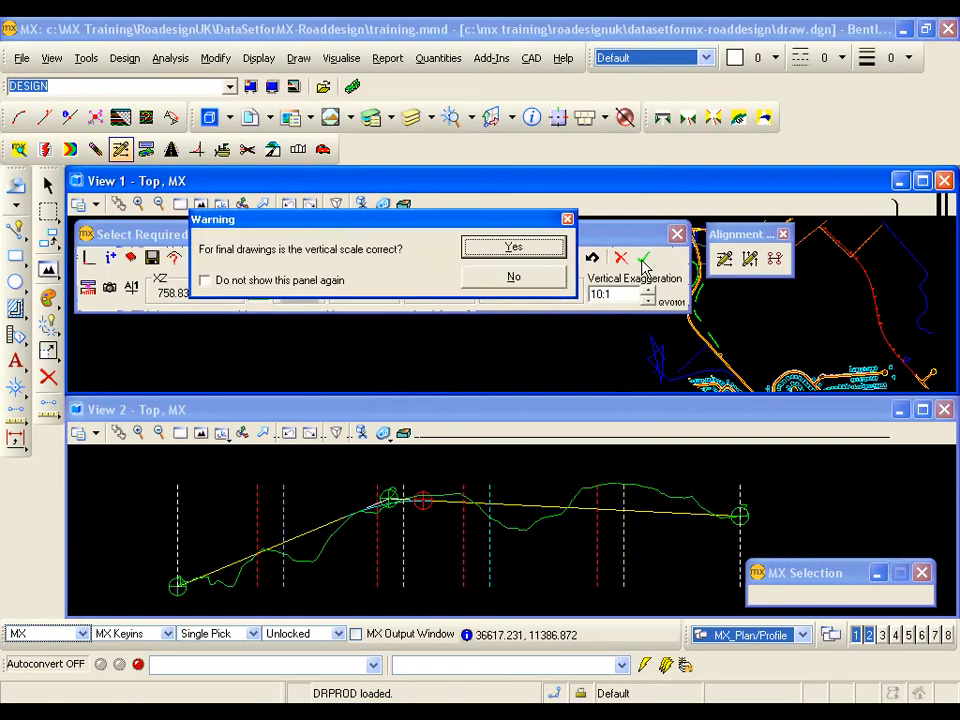
left_click(513, 250)
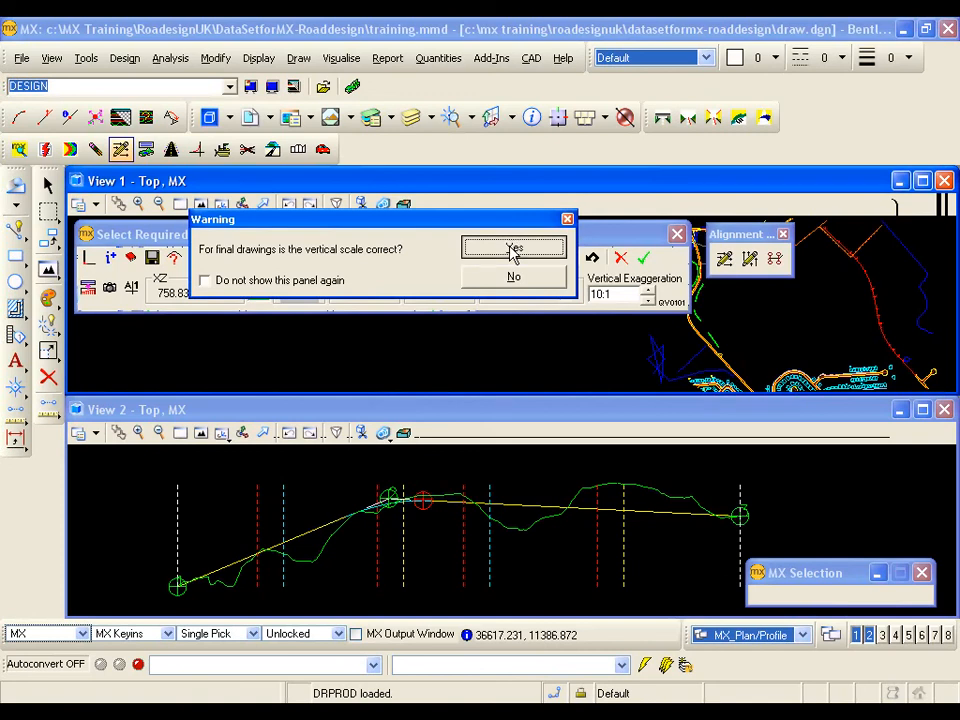